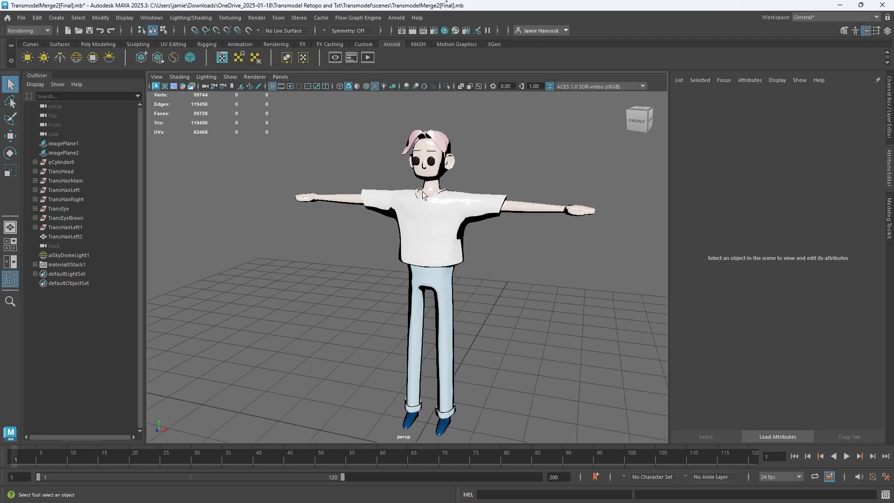
Step: Switch the viewport renderer to Arnold to preview the shaded character from different sides
left_click(432, 205)
left_click(170, 95)
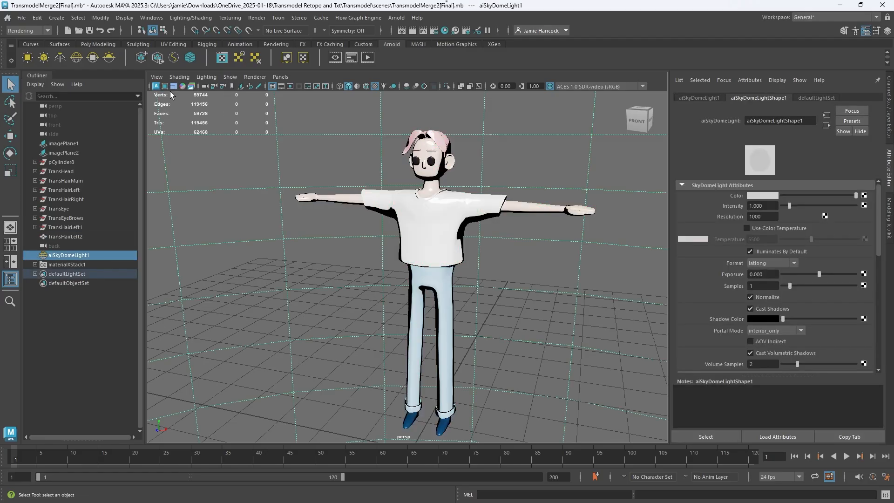
left_click(256, 77)
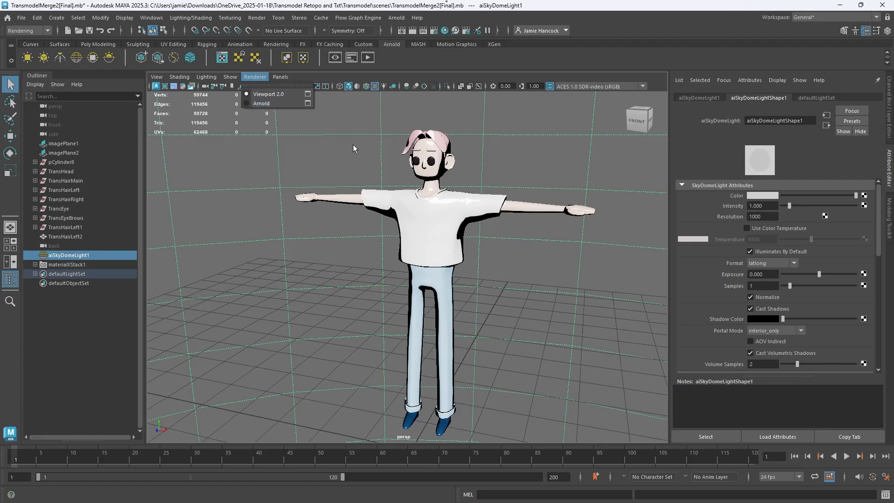
left_click(308, 142)
left_click_drag(577, 249, 603, 251, "alt")
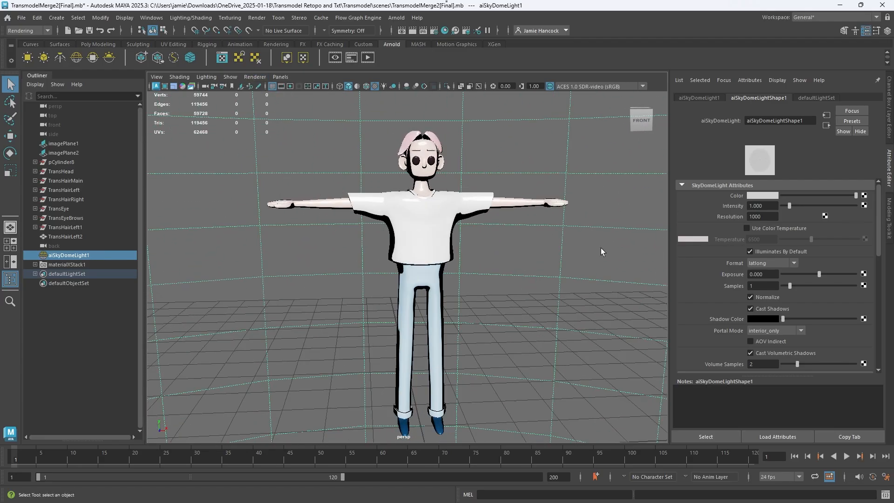
left_click(255, 76)
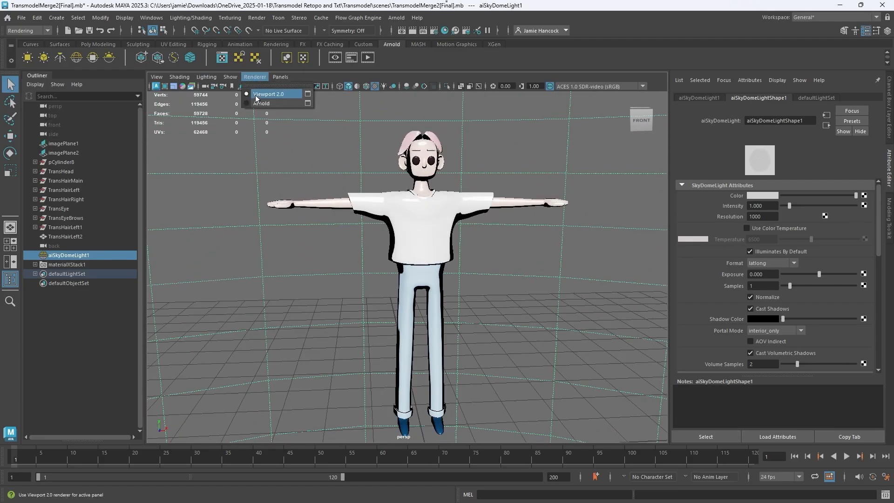
left_click(267, 98)
left_click_drag(570, 269, 423, 235, "alt")
left_click(423, 235)
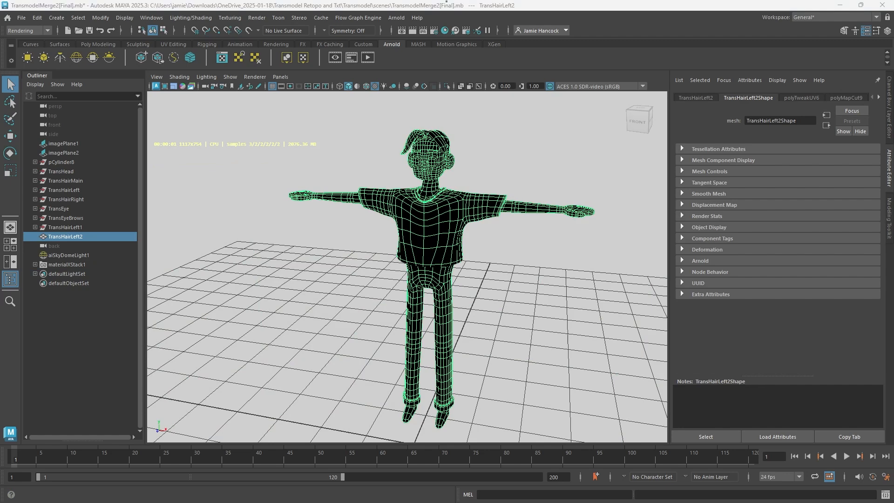
key("Delete")
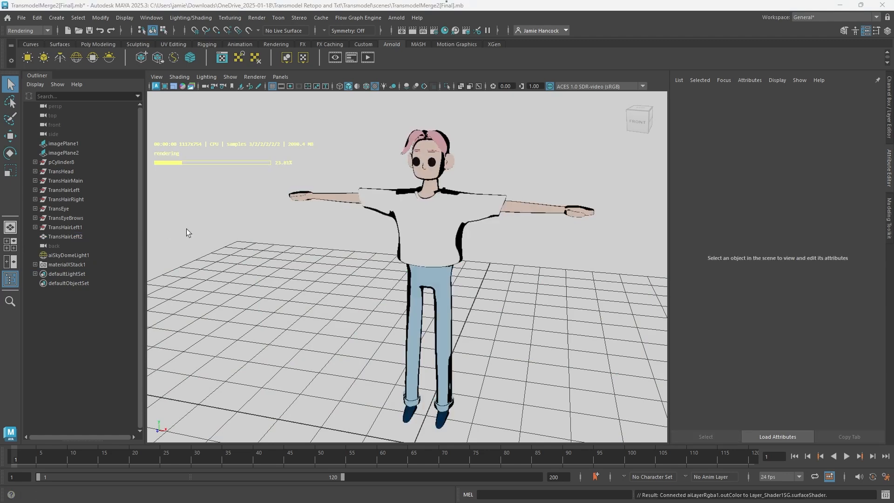
left_click_drag(413, 222, 436, 223, "alt")
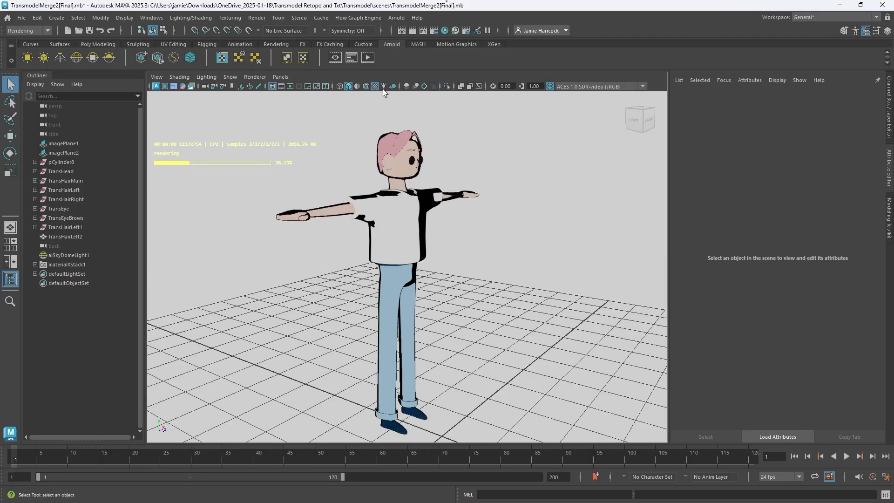
Step: Return the perspective view to the Viewport 2.0 renderer
left_click(255, 77)
left_click(268, 94)
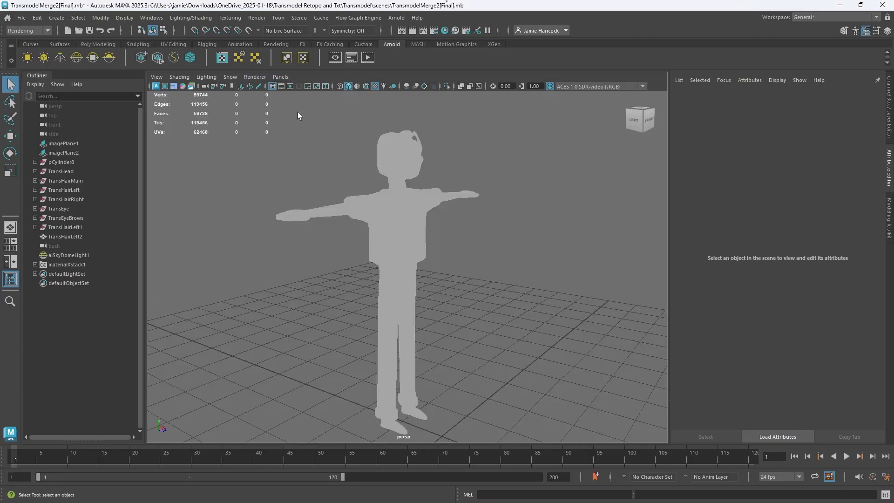
left_click_drag(562, 233, 419, 235, "alt")
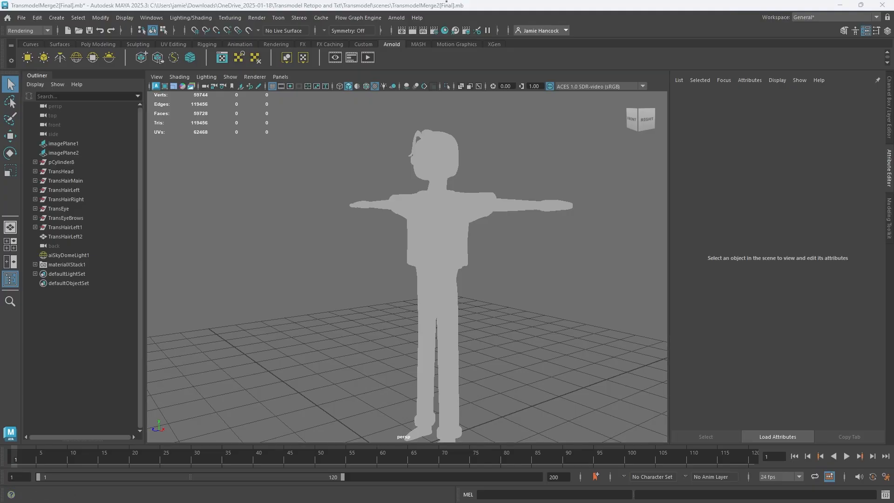
Step: Assign a new Layered Shader material to the whole character mesh
left_click(426, 247)
right_click(431, 244)
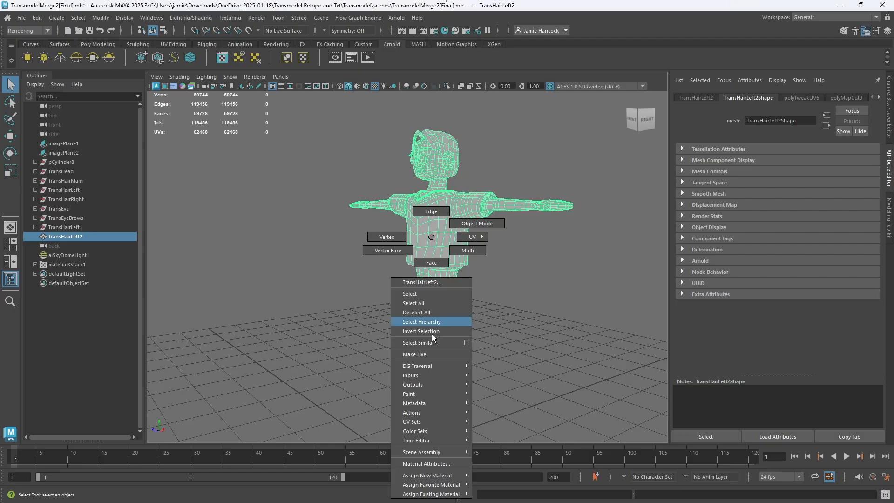
mouse_move(447, 476)
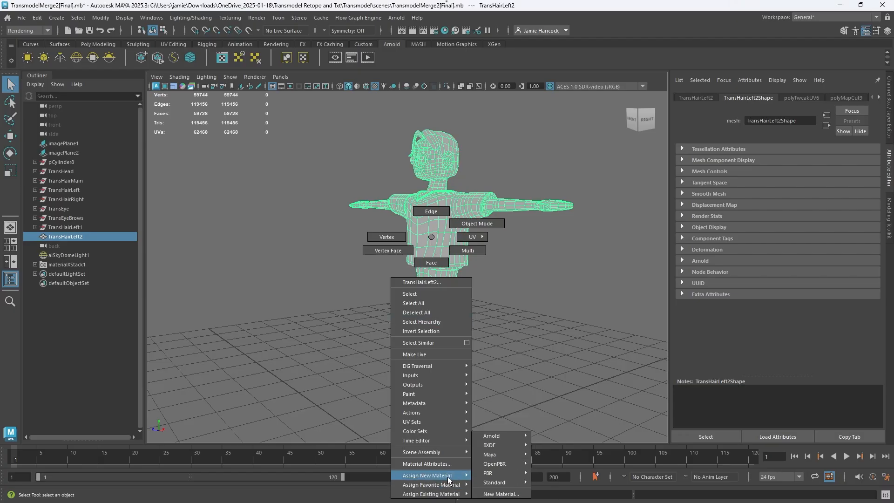
left_click(499, 494)
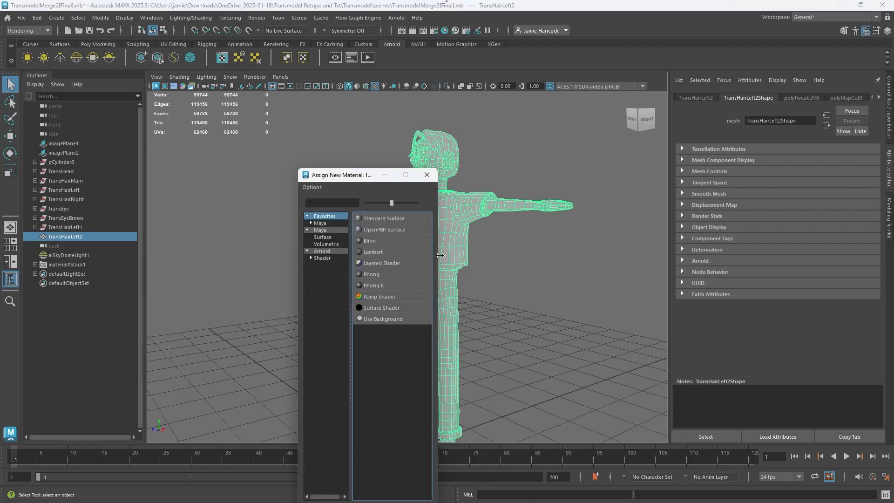
left_click(374, 262)
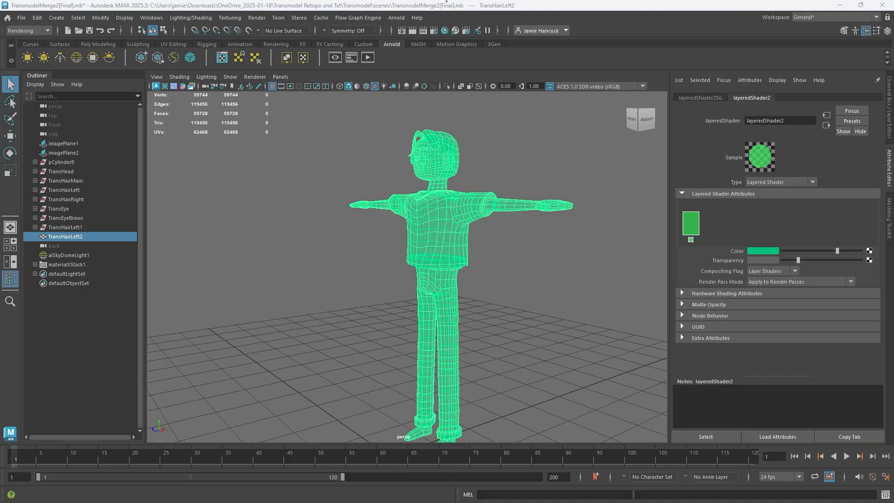
Step: Bring up the Hypershade and place the new layered shader's network in the middle of the work area
left_click_drag(0, 33, 245, 0)
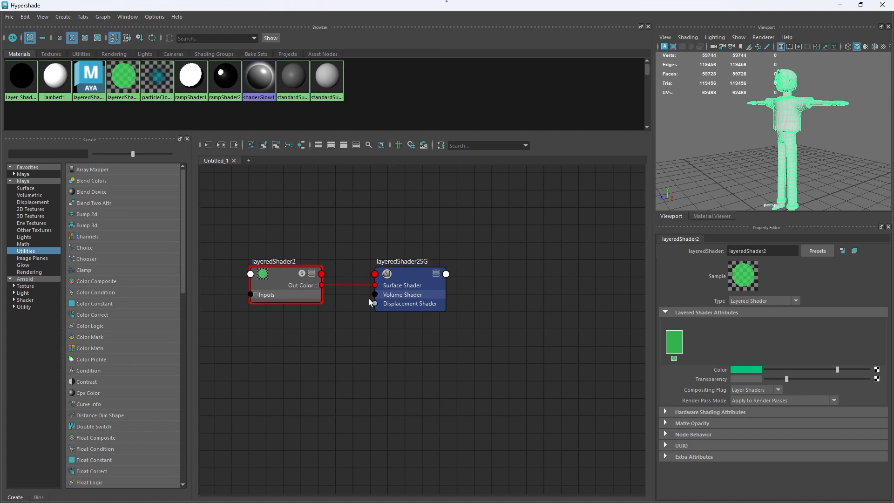
middle_click_drag(347, 326, 445, 341, "alt")
left_click(536, 367)
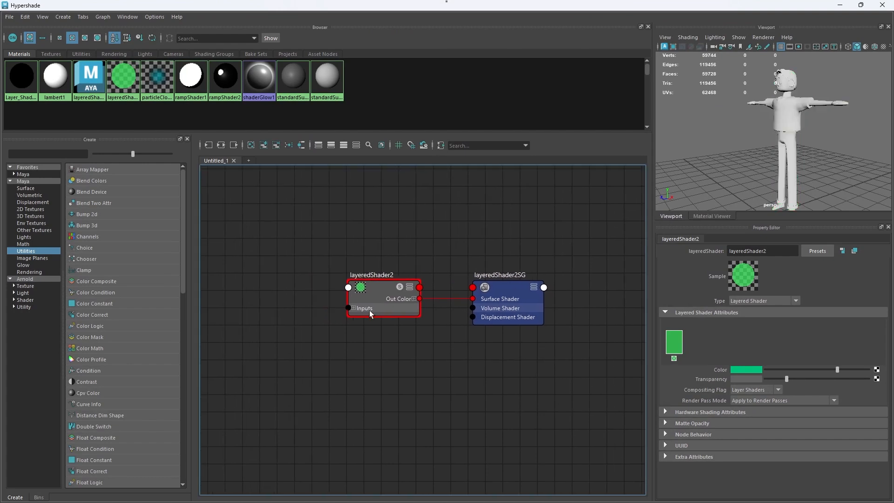
Step: Add two more layers to the layeredShader2 node, giving it three in total
left_click(371, 301)
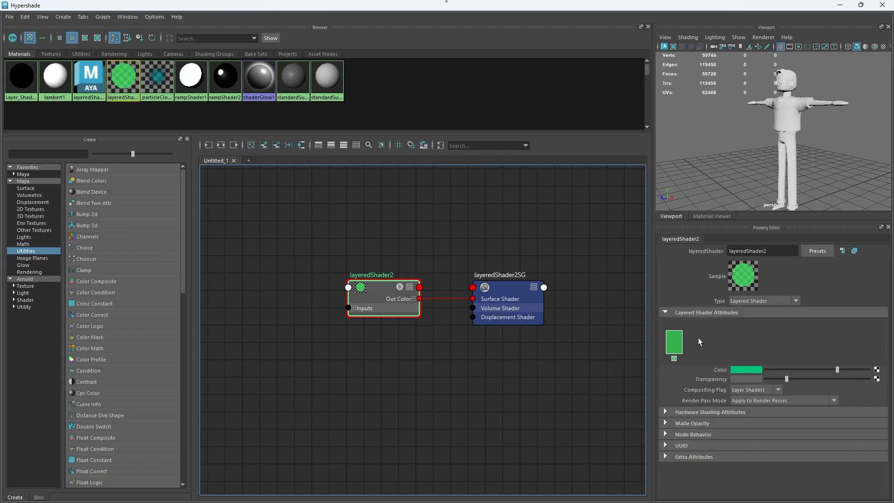
mouse_move(364, 297)
left_mouse_down()
mouse_move(334, 282)
mouse_move(367, 298)
left_mouse_up()
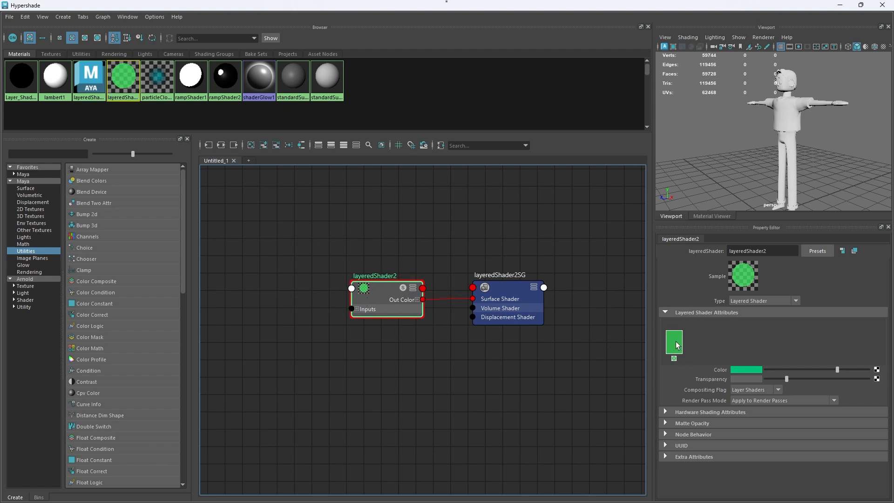
left_click(750, 347)
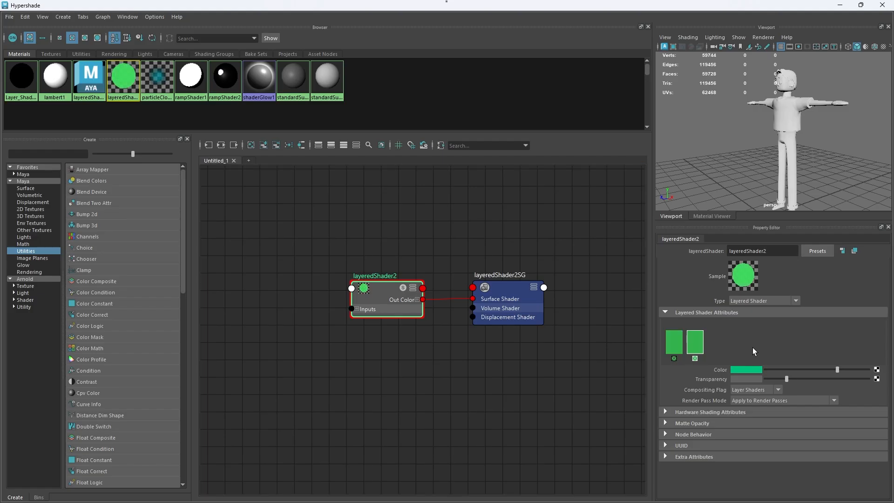
left_click(752, 347)
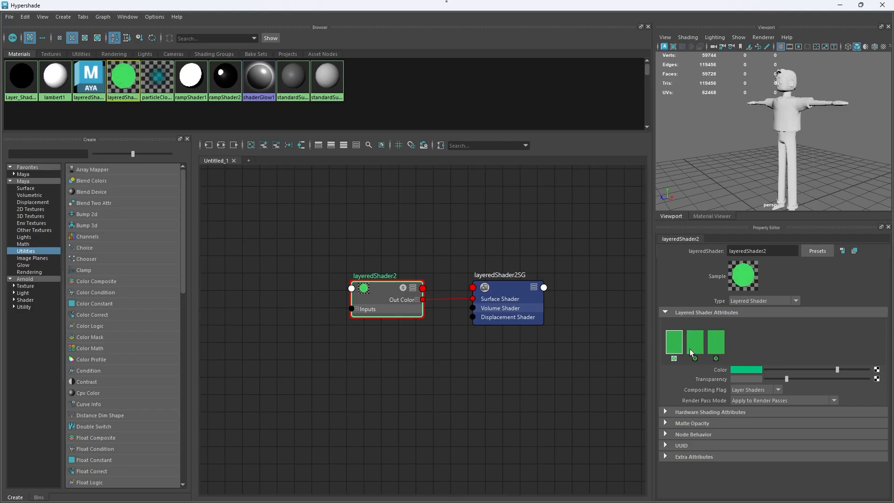
Step: Set the layered shader's first layer to black and lower its transparency fully to black
left_click(676, 344)
left_click(755, 371)
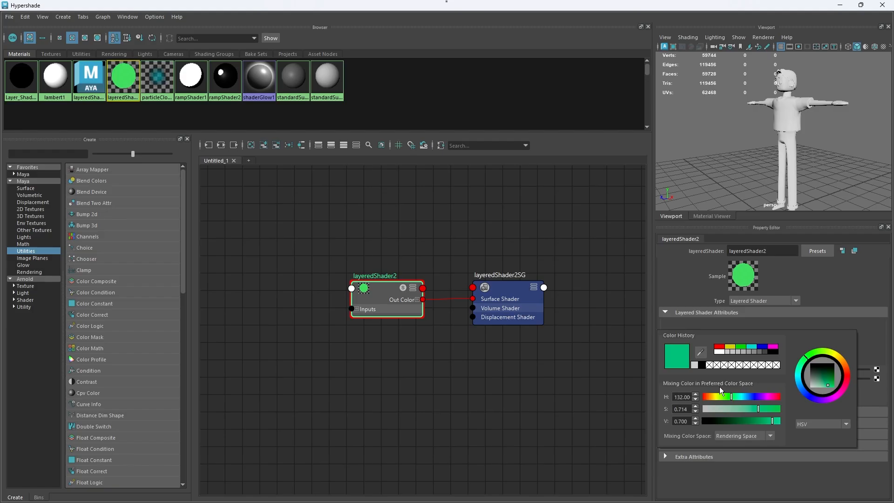
left_click(701, 365)
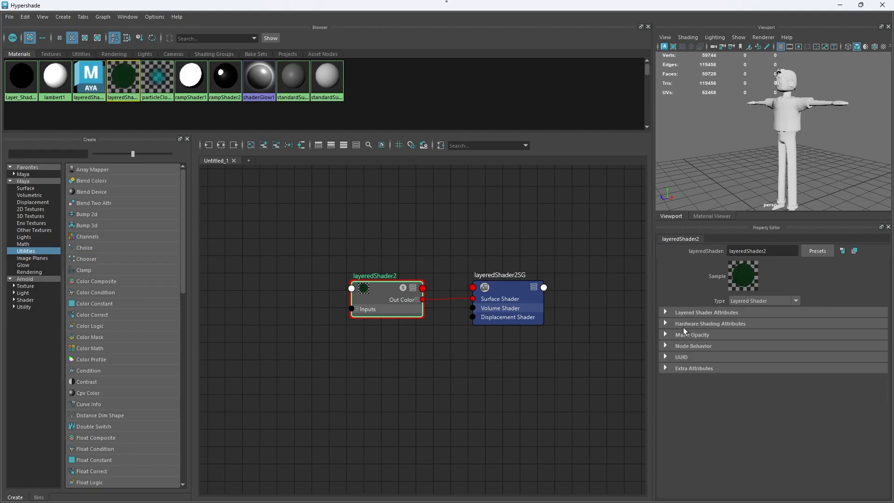
left_click(684, 311)
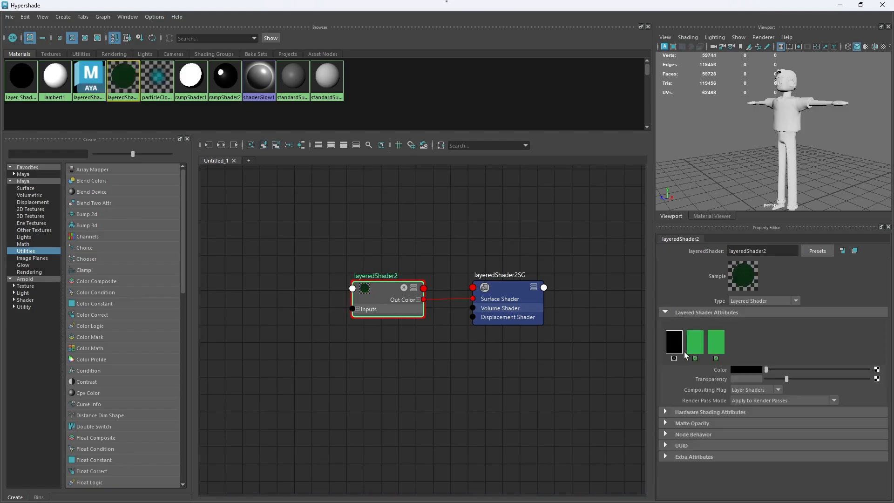
left_click_drag(786, 379, 766, 378)
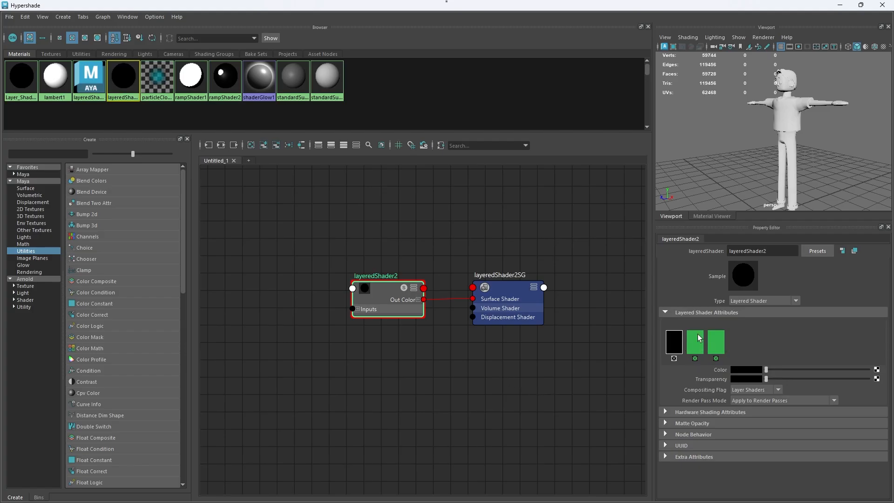
Step: Expand the layeredShader2 node to show all its attributes and the individual entries under Inputs
left_click(414, 288)
left_click(413, 288)
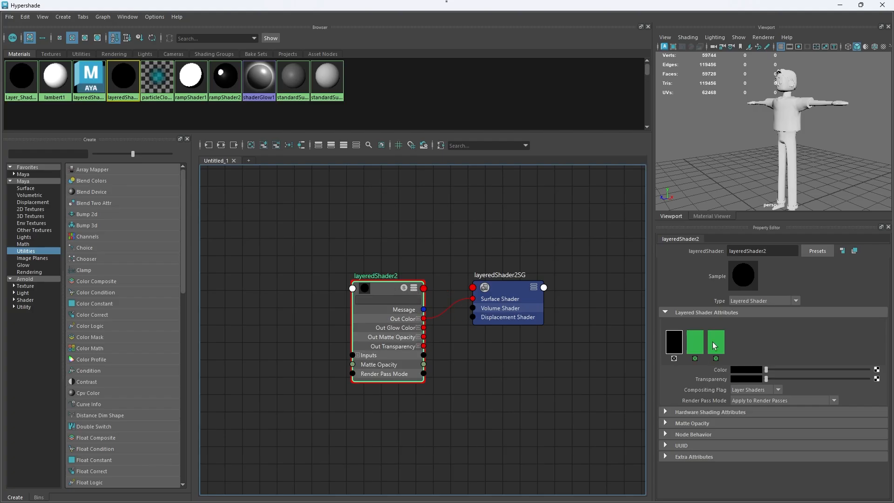
left_click(358, 356)
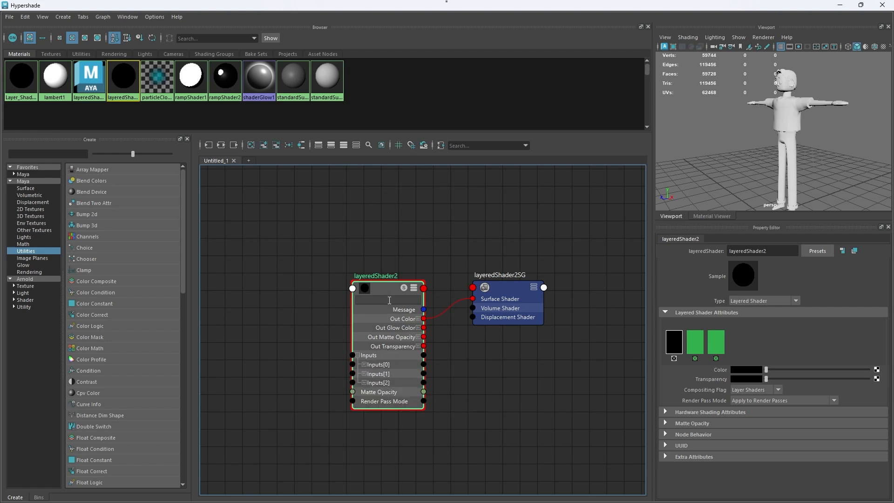
left_click_drag(387, 289, 388, 268)
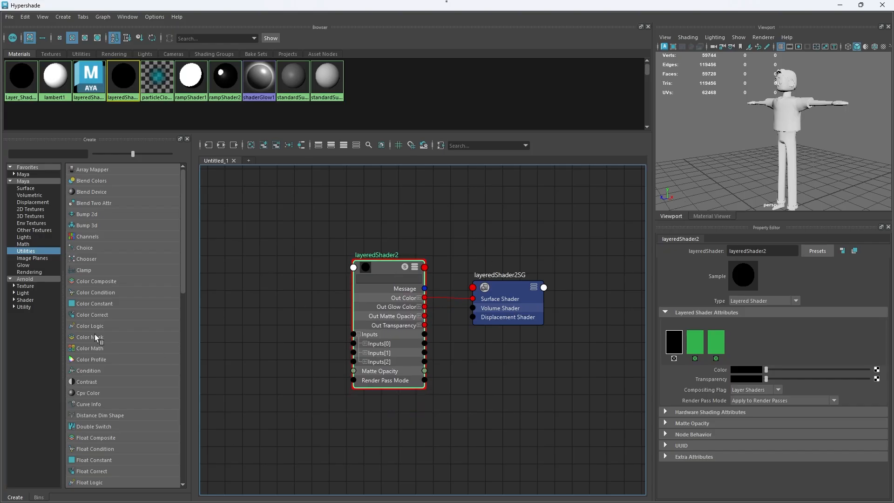
Step: Create a Ramp Shader node and delete the shading group that comes with it
left_click(33, 188)
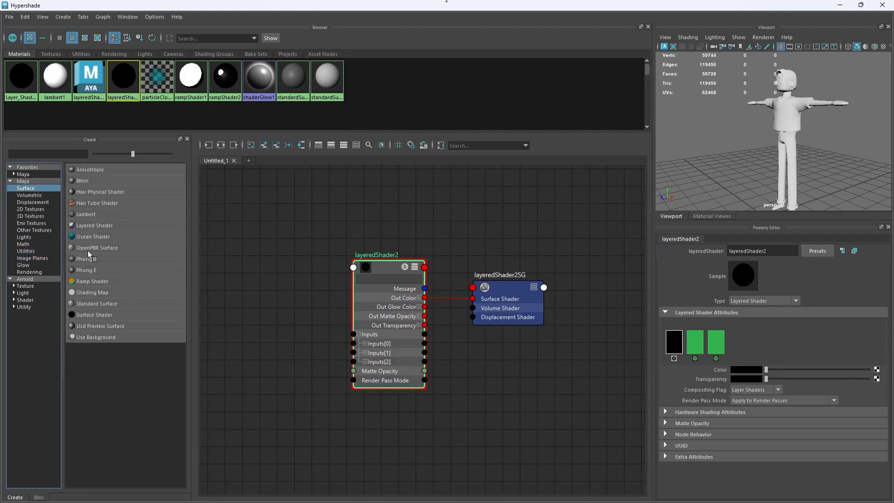
left_click(91, 280)
left_click(491, 447)
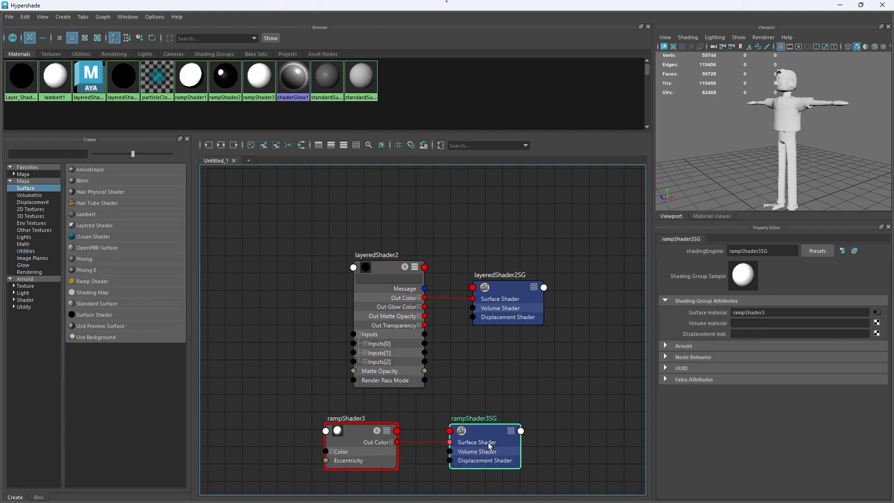
key("Delete")
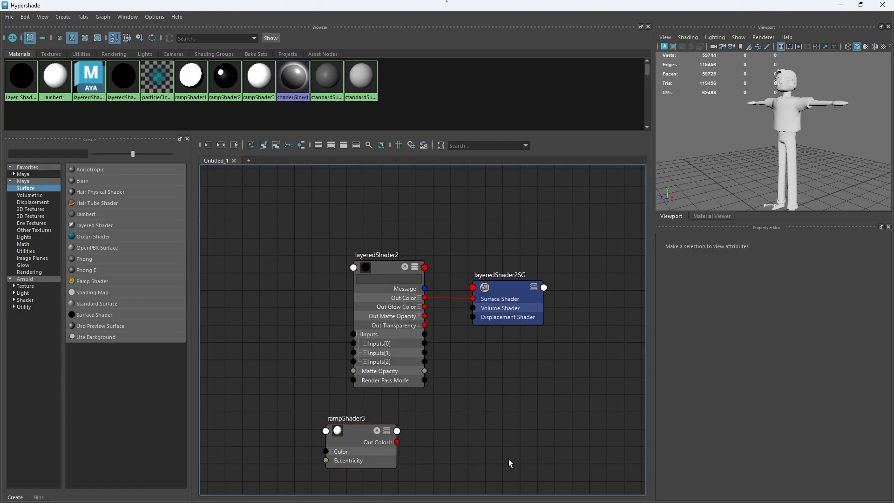
Step: Place the ramp shader before the layered shader and connect its Out Color to layeredShader2SG's Surface Shader
left_click_drag(344, 440, 250, 311)
middle_click_drag(293, 353, 382, 351, "alt")
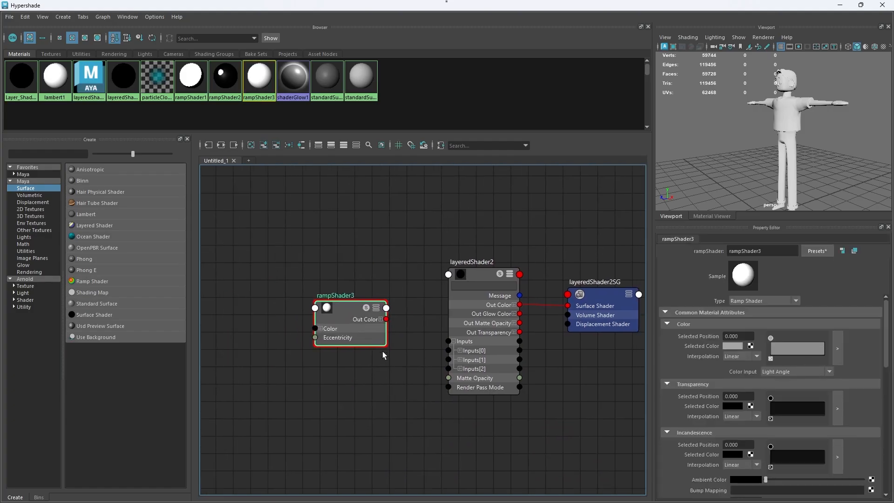
left_click_drag(386, 320, 567, 306)
left_click_drag(357, 327, 369, 306)
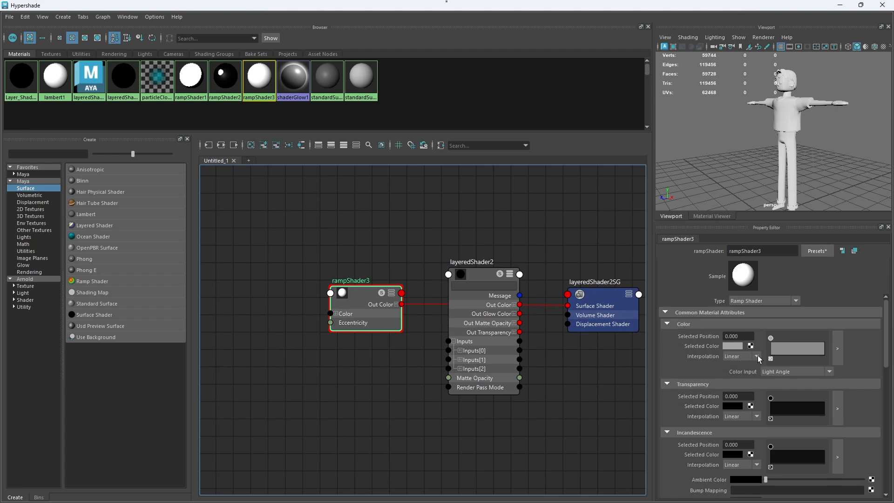
Step: Add a second point to the ramp shader's Color ramp at position 1.000 and colour it light grey
left_click(793, 348)
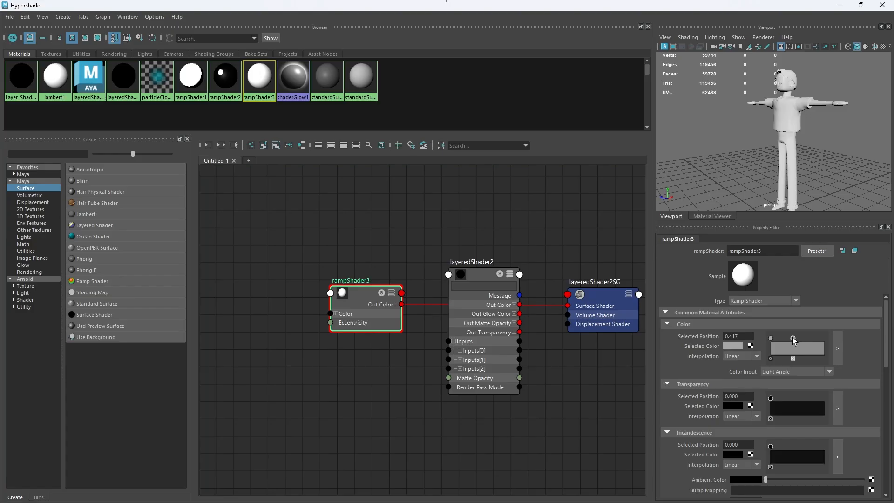
left_click_drag(792, 337, 871, 335)
left_click(733, 347)
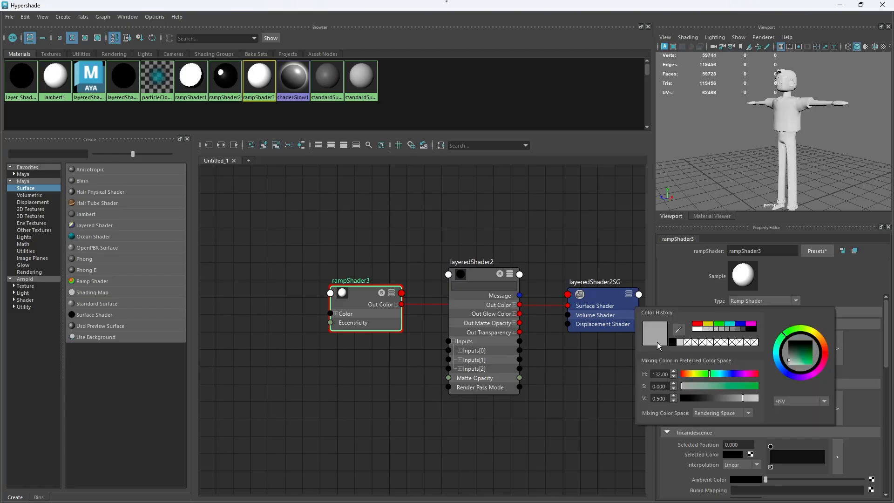
left_click(676, 343)
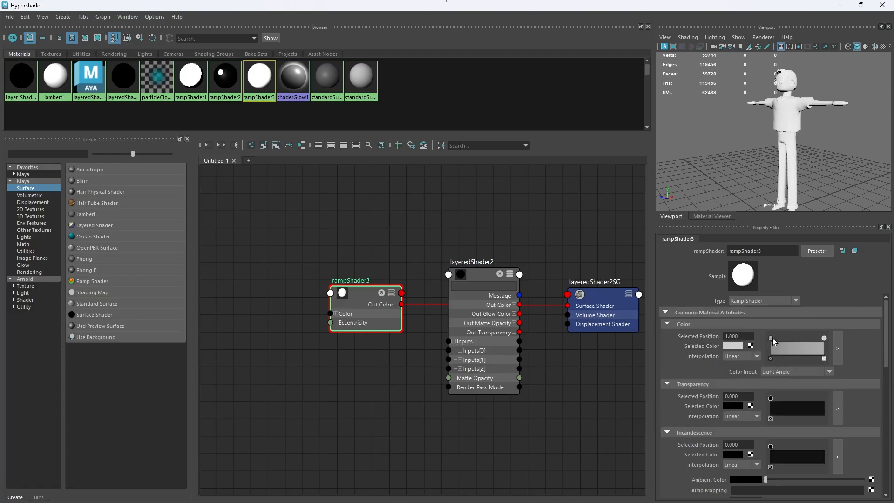
Step: Colour the ramp shader's first Color point, at position 0.000, black and set its interpolation to None
left_click(771, 338)
left_click(731, 345)
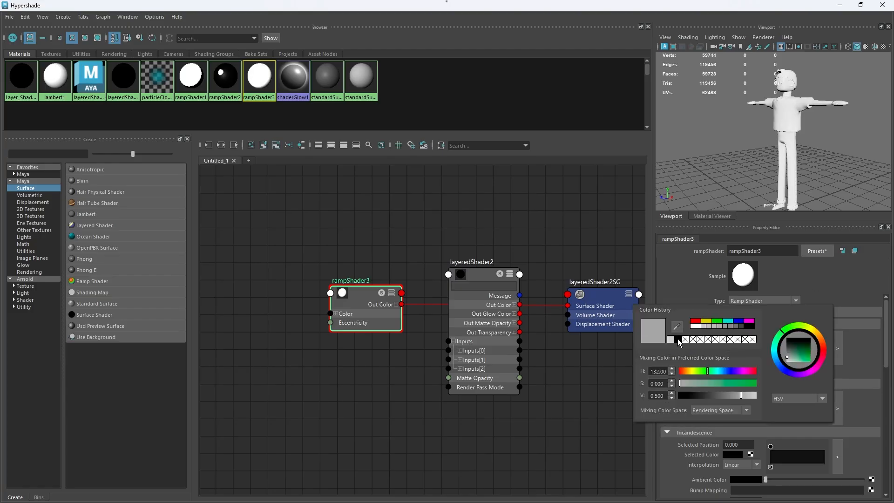
left_click(678, 340)
scroll(788, 131, "up", 3)
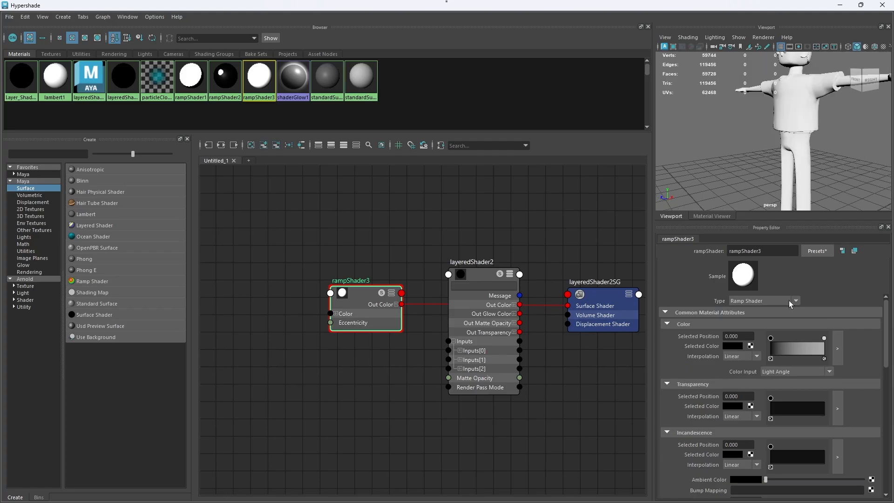
mouse_move(770, 338)
left_mouse_down()
mouse_move(819, 339)
mouse_move(753, 347)
left_mouse_up()
left_click(737, 358)
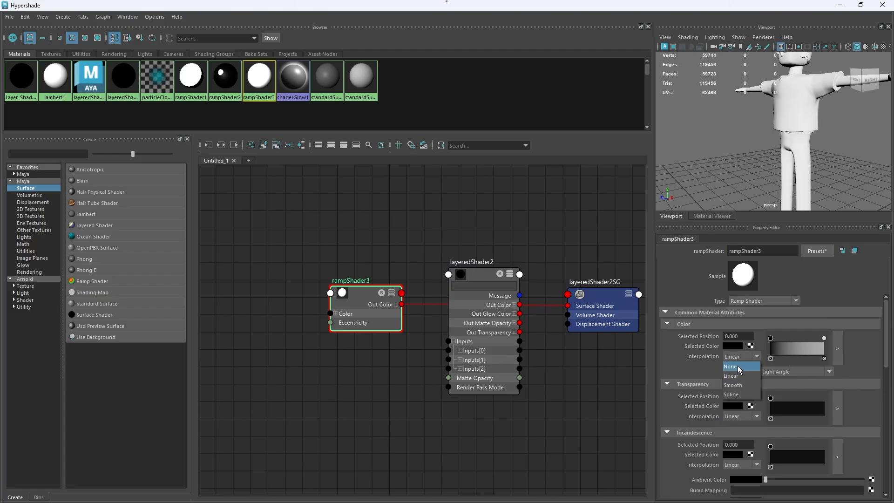
left_click(737, 366)
Step: Move the light grey point of the ramp shader's Color ramp to position 0.800
left_click_drag(824, 337, 811, 337)
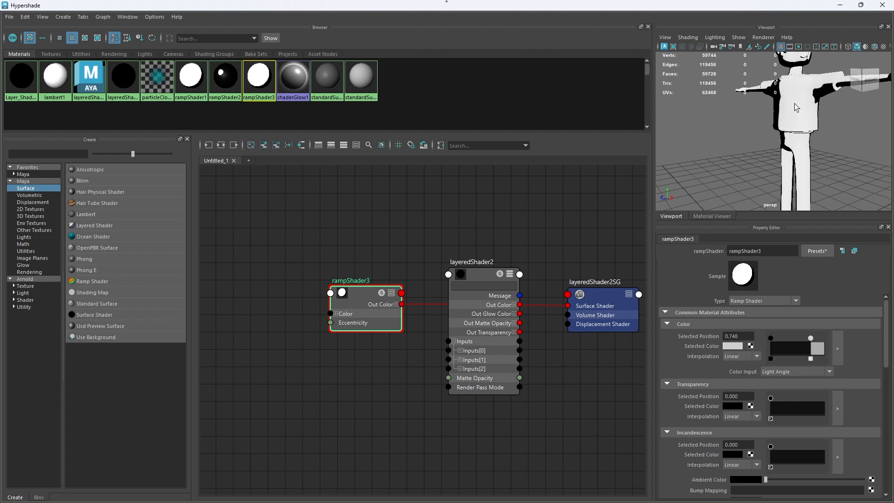
left_click_drag(809, 97, 824, 171, "alt")
left_click_drag(810, 338, 813, 338)
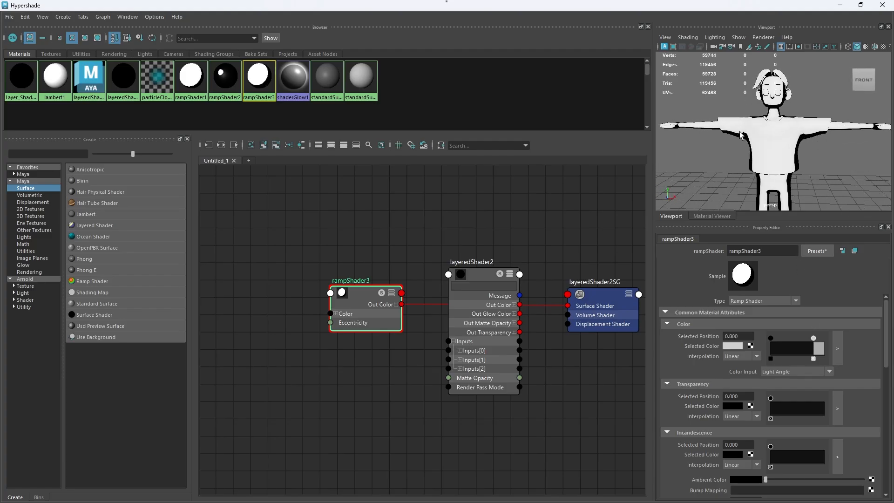
Step: Move the ramp shader away from the layered shader and map a new File texture to the Color of the layered shader's second layer
mouse_move(362, 294)
left_mouse_down()
mouse_move(395, 226)
mouse_move(344, 292)
left_mouse_up()
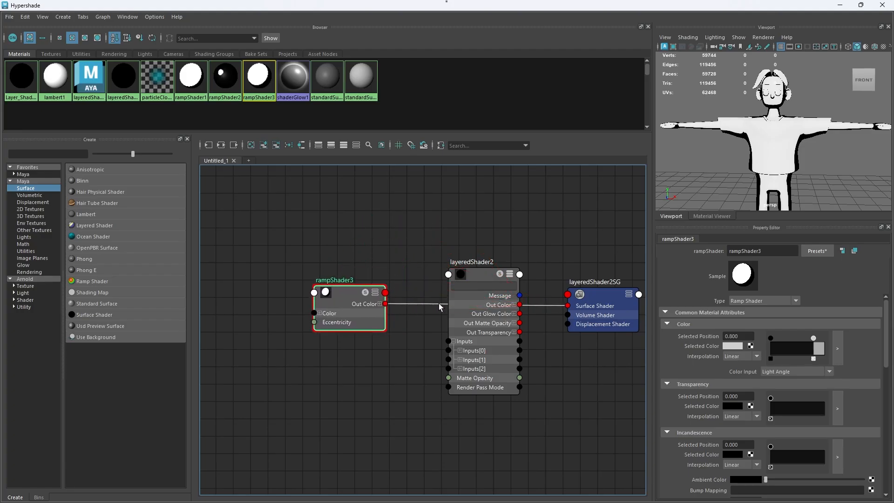
left_click(489, 297)
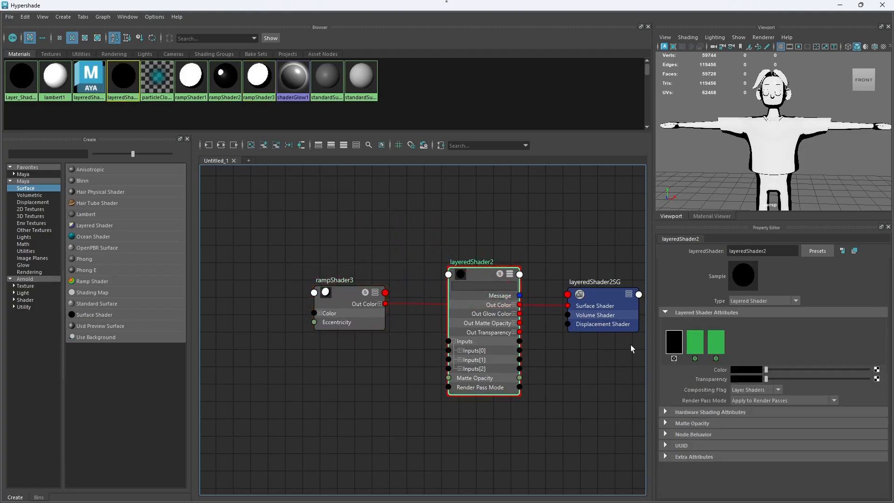
left_click(694, 345)
left_click(877, 369)
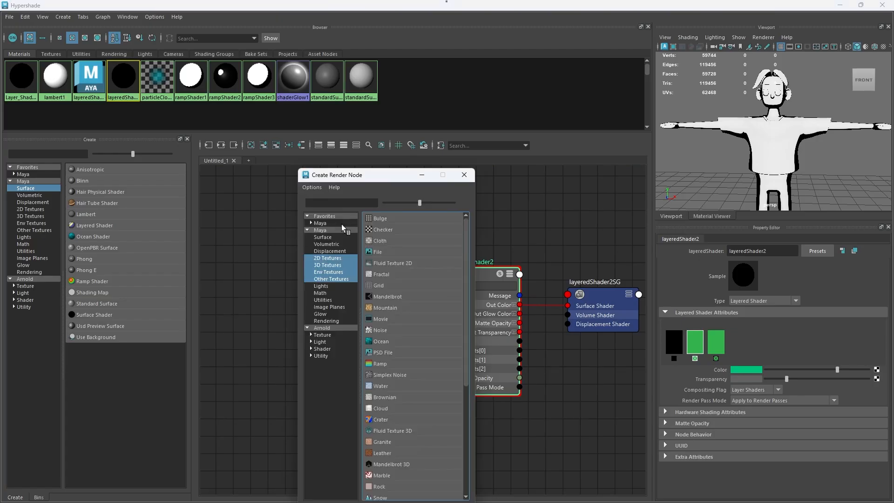
left_click(390, 252)
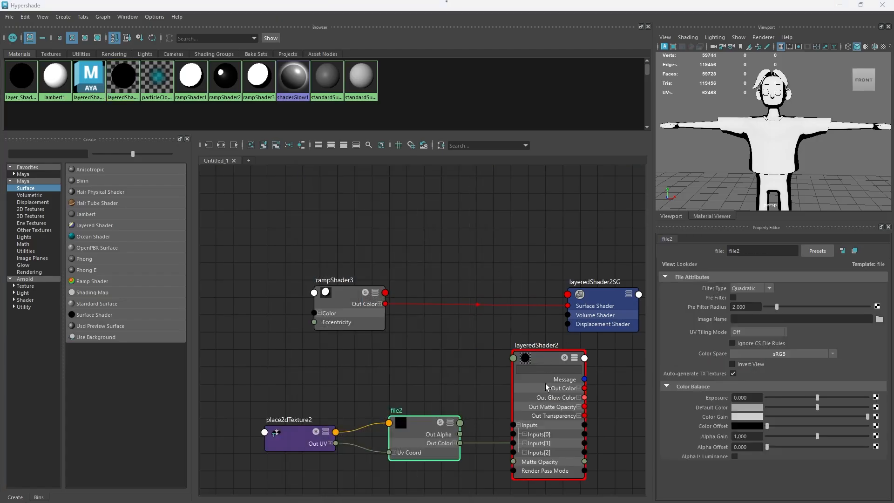
Step: Load TransTXT.png from the project's images folder into the file2 texture
left_click(565, 398)
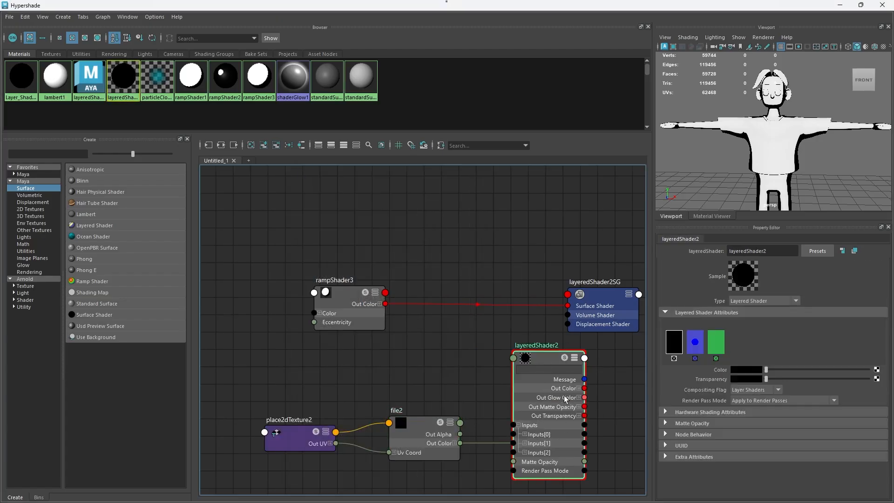
left_click(689, 347)
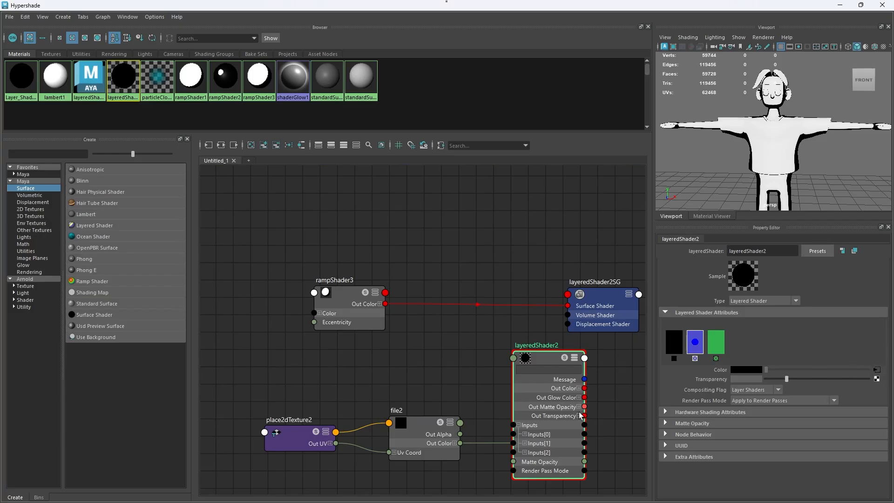
left_click(429, 441)
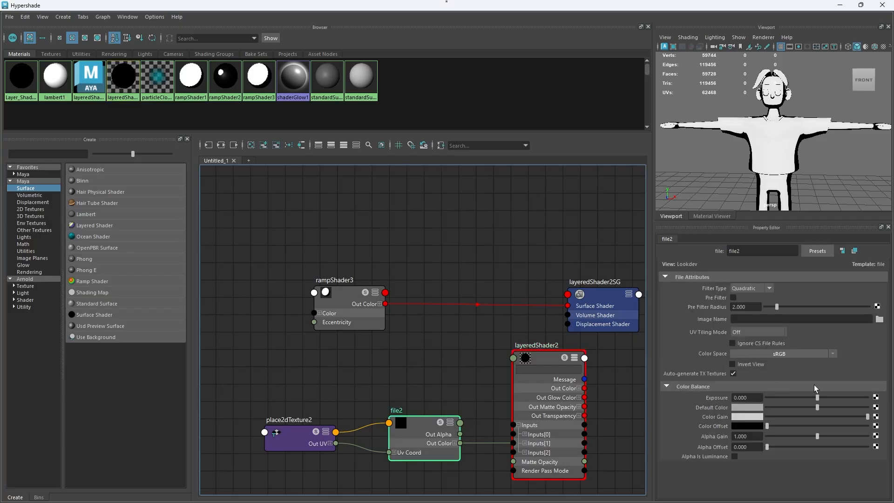
left_click(879, 319)
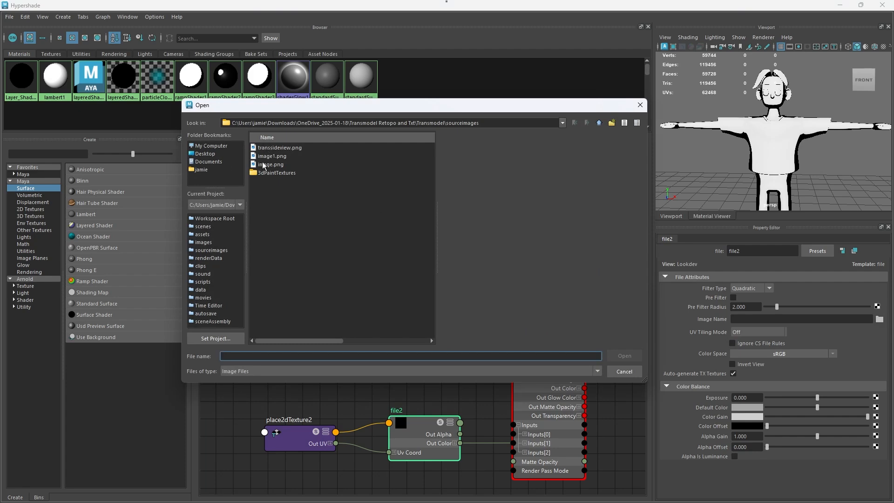
left_click(600, 122)
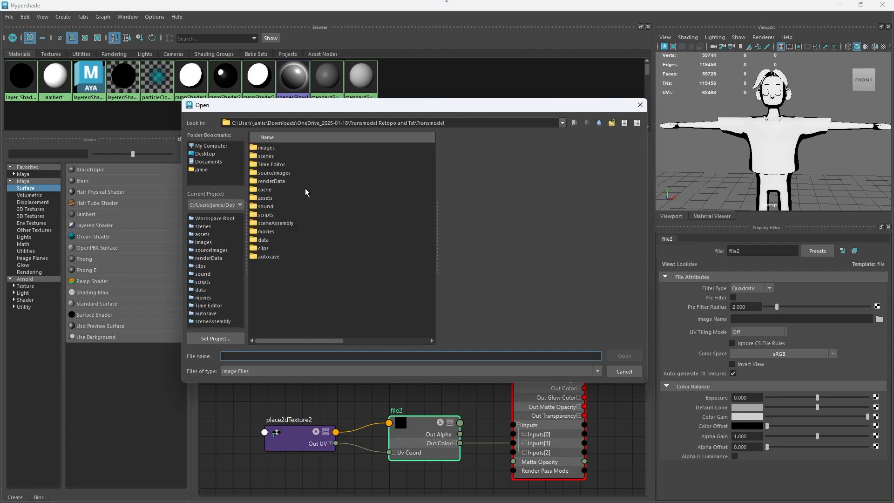
double_click(278, 148)
double_click(281, 165)
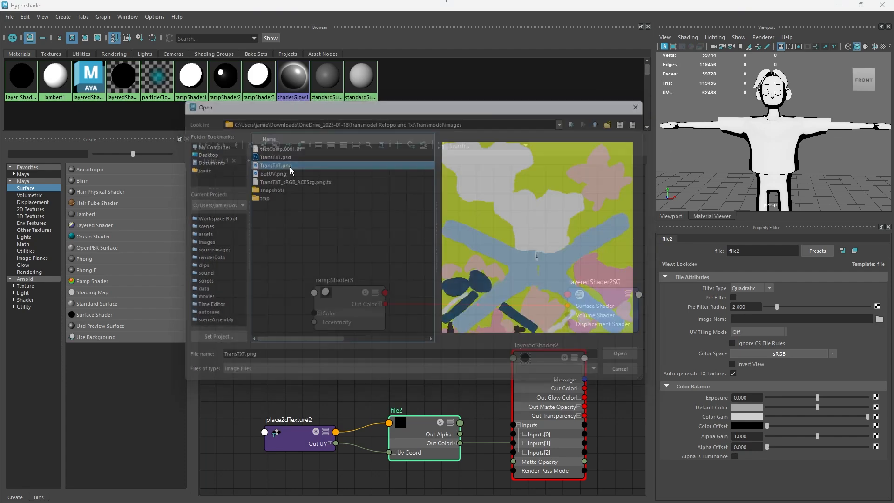
Step: Connect layeredShader2's Out Color to layeredShader2SG's Surface Shader and place the layered shader and its texture nodes before the shading group
middle_click_drag(497, 457, 457, 447, "alt")
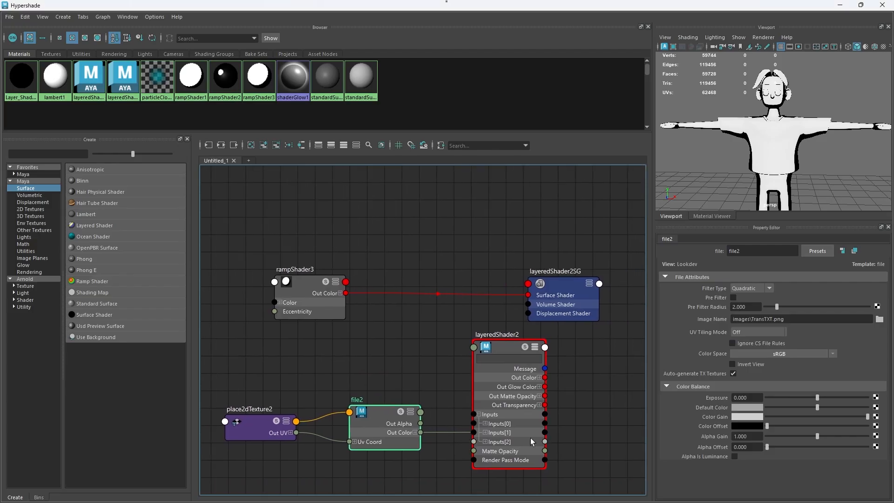
left_click_drag(545, 378, 532, 291)
left_click_drag(572, 451, 240, 408)
left_click_drag(491, 373, 400, 326)
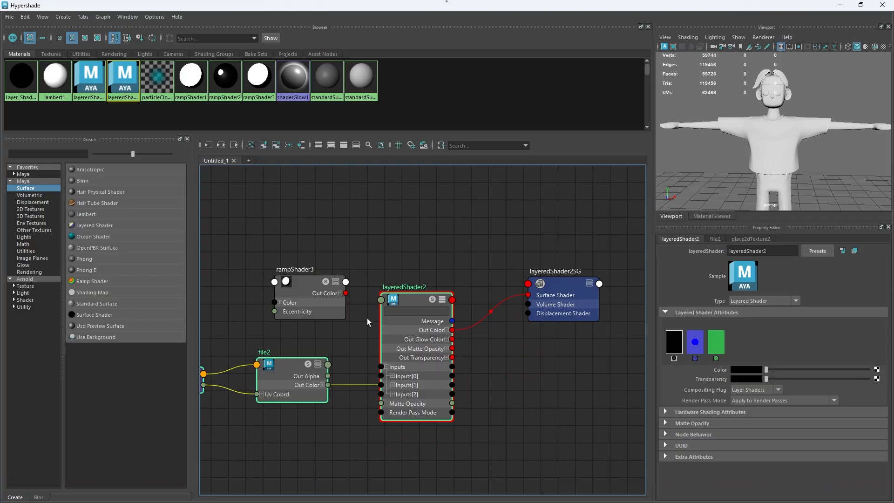
Step: Expand Inputs[0] of the layered shader and connect the ramp shader's Out Color to its Transparency
left_click(392, 376)
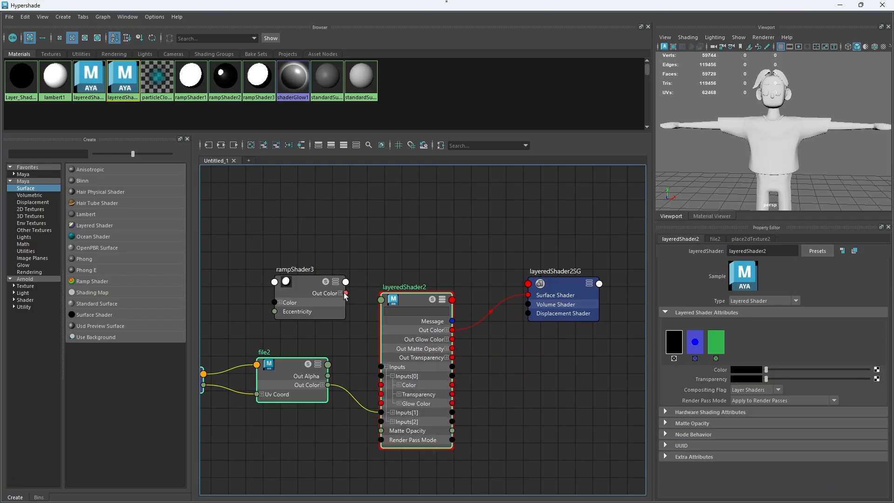
left_click_drag(346, 293, 381, 394)
left_click_drag(305, 291, 280, 299)
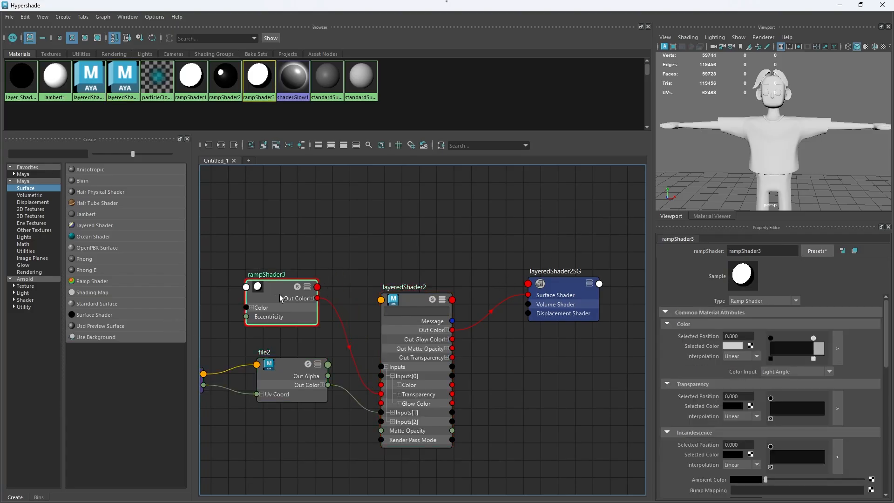
right_click_drag(378, 260, 522, 200, "alt")
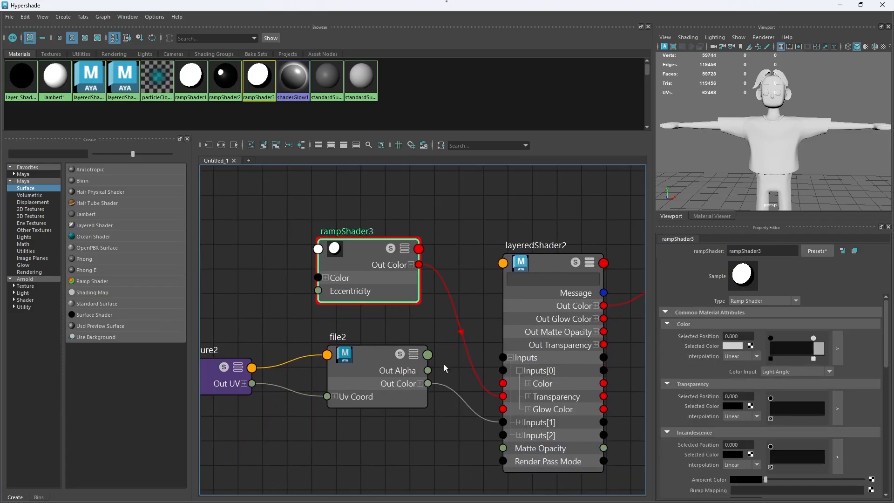
scroll(443, 362, "down", 2)
Step: Move the ramp shader's light grey Color point to position 0.748 and turn on texture display in the viewport
left_click(528, 336)
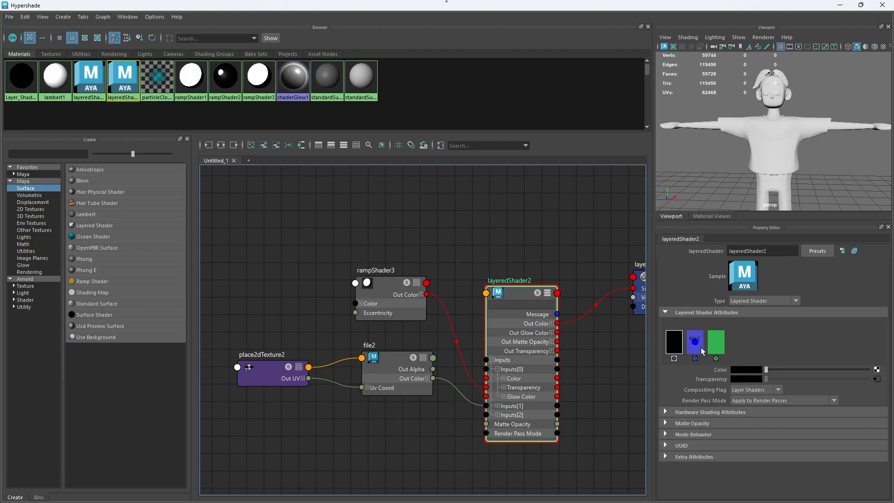
left_click(715, 341)
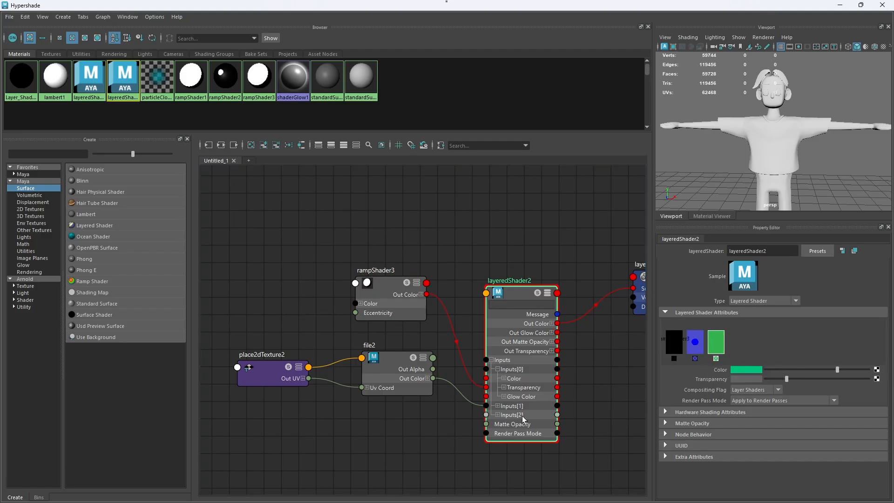
left_click(389, 285)
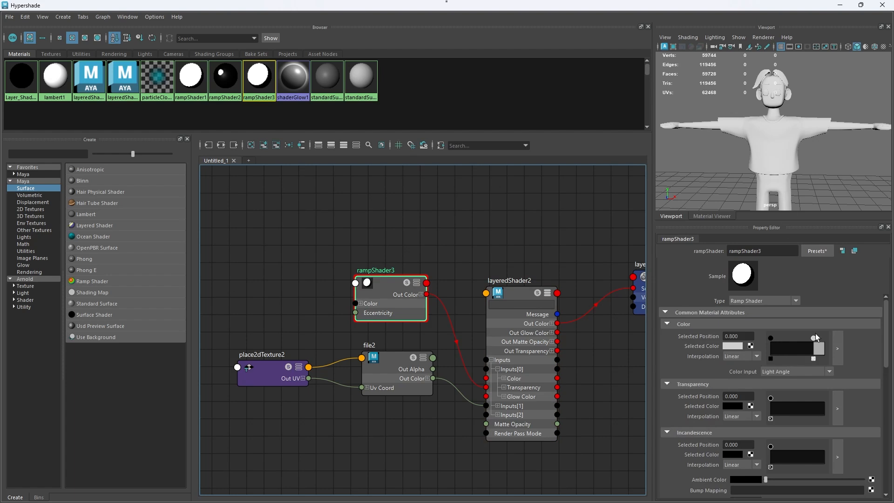
left_click_drag(814, 337, 809, 335)
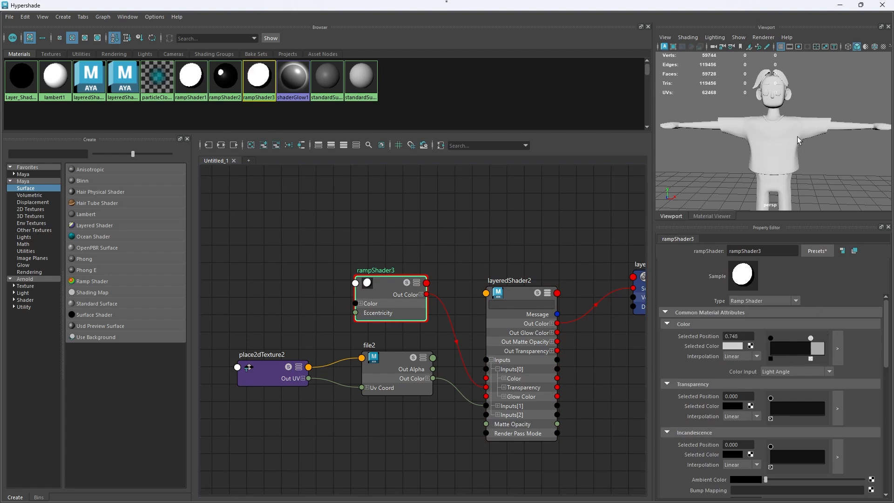
left_click(883, 47)
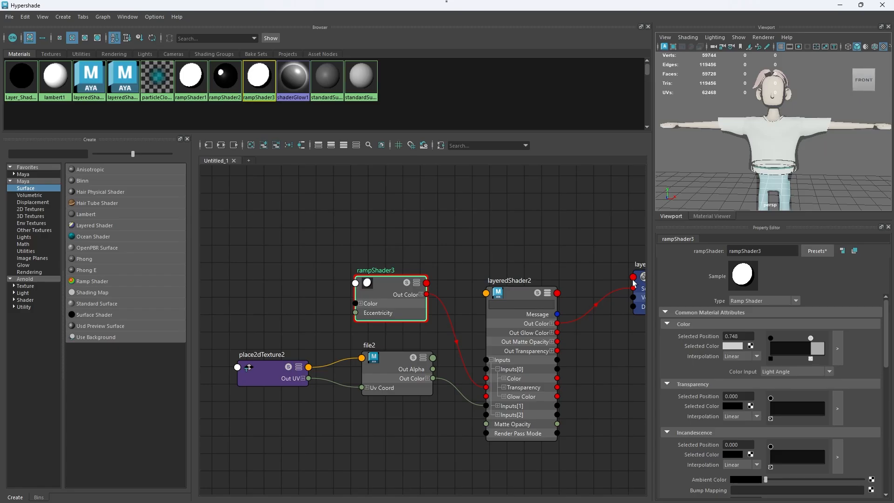
Step: Lower the Transparency of the layered shader's third, green layer to black
left_click(522, 349)
left_click(723, 339)
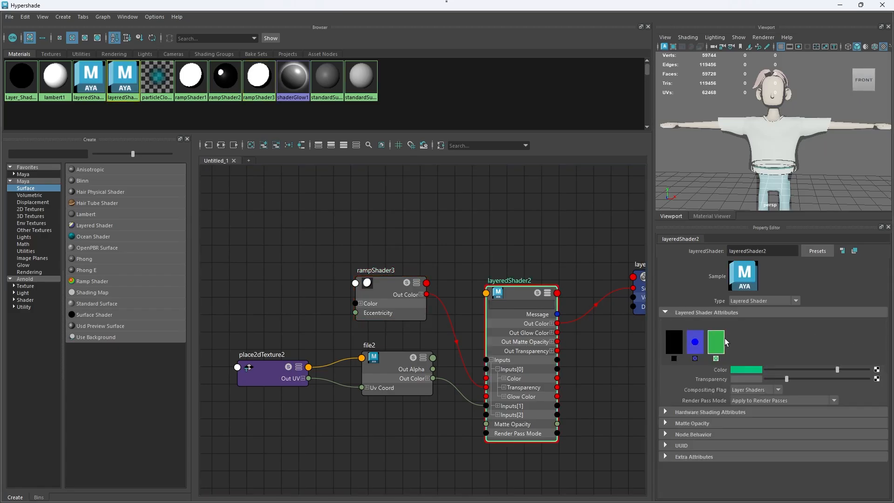
left_click(787, 379)
left_click(691, 340)
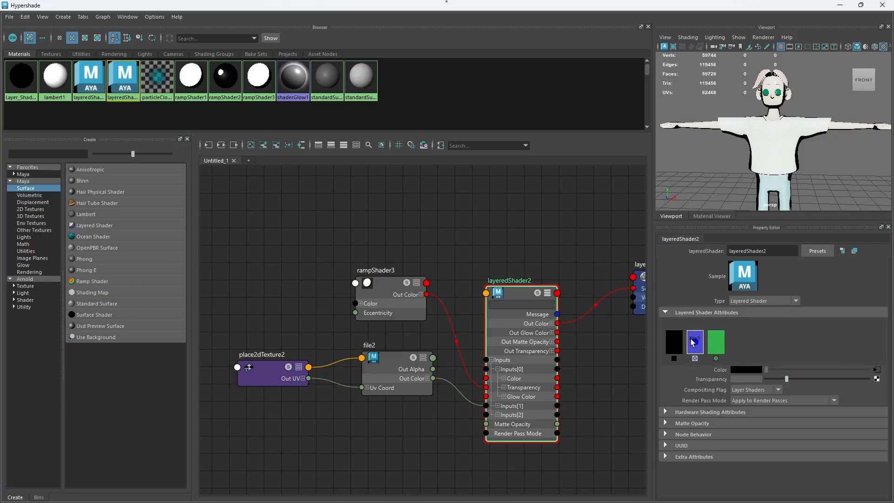
left_click(717, 343)
mouse_move(780, 378)
left_mouse_down()
mouse_move(893, 377)
mouse_move(702, 395)
left_mouse_up()
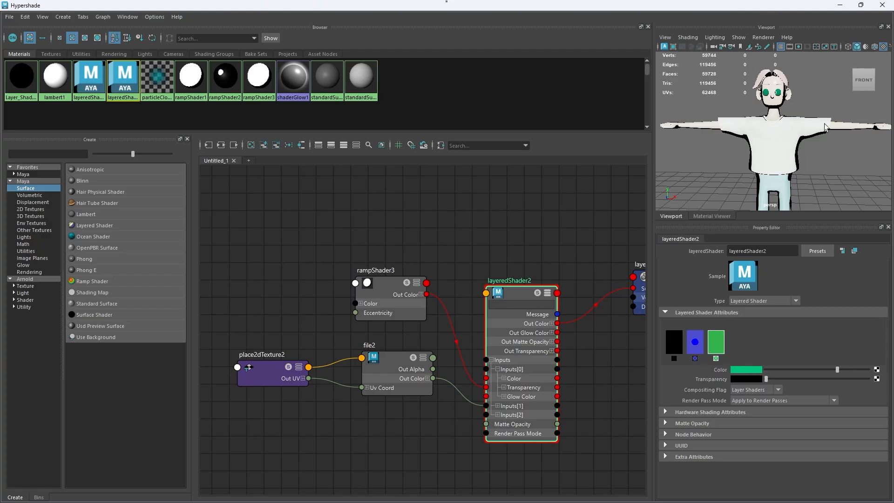
mouse_move(824, 127)
left_mouse_down("alt")
mouse_move(805, 122)
mouse_move(845, 116)
mouse_move(831, 118)
left_mouse_up("alt")
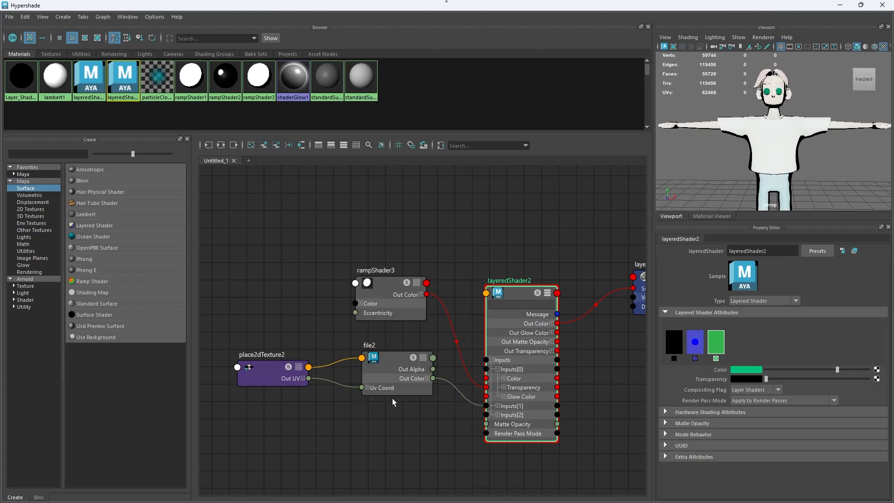
Step: Expand Inputs[2] of the layered shader and create a Blend Colors utility node between the file texture and the layered shader
left_click(498, 415)
left_click_drag(419, 433, 298, 350)
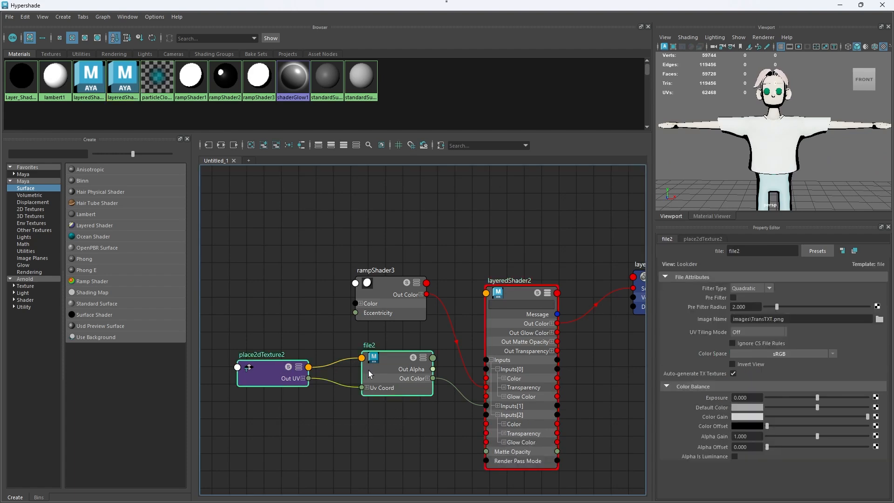
left_click_drag(368, 374, 330, 383)
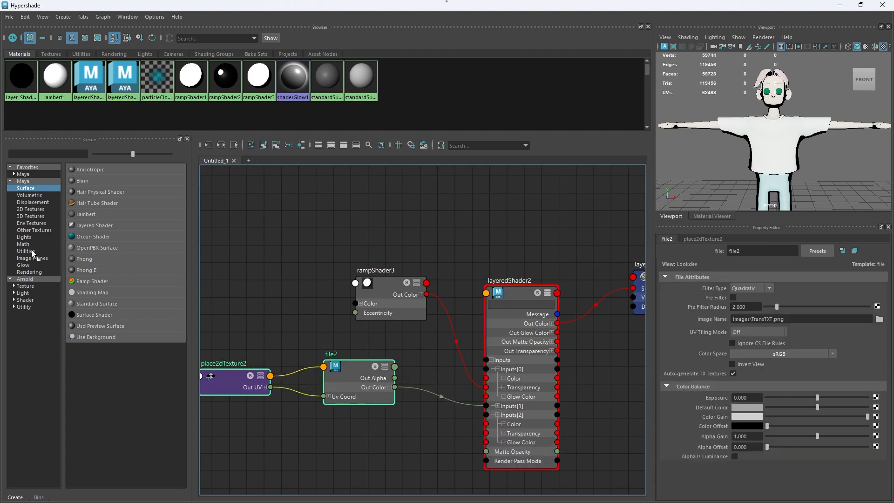
left_click(31, 251)
left_click(85, 181)
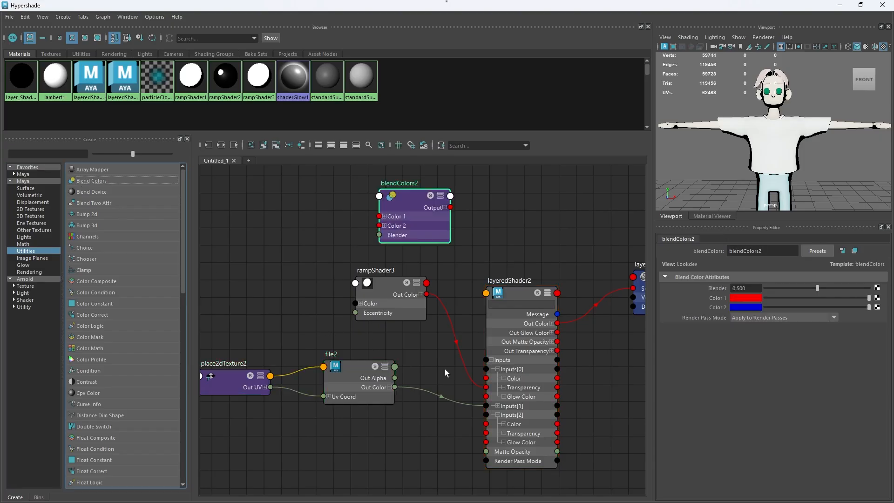
scroll(539, 340, "down", 3)
scroll(488, 341, "up", 3)
left_click_drag(445, 208, 464, 434)
Step: Connect the file texture's Out Color to the Blend Colors node's Color 1 and its Output to the layered shader's Inputs[2] Color
left_click_drag(443, 397, 446, 453)
left_click_drag(392, 431, 260, 391)
left_click_drag(389, 387, 332, 385)
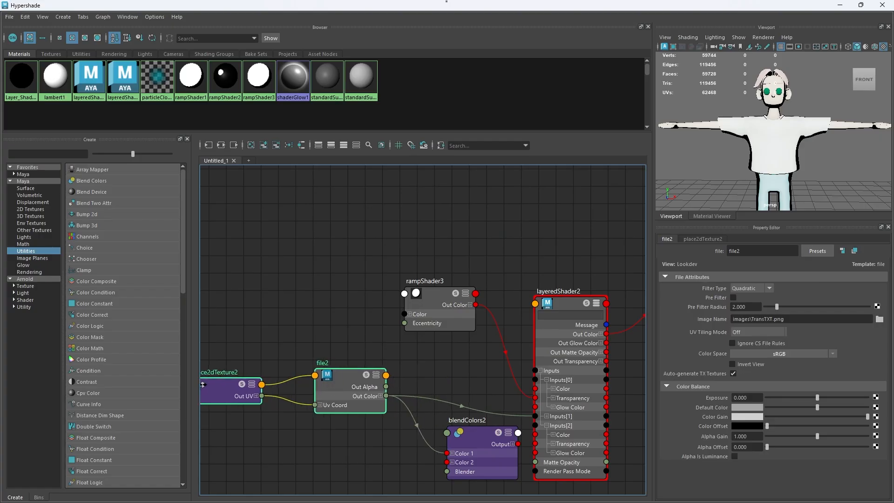
left_click_drag(474, 446, 542, 436)
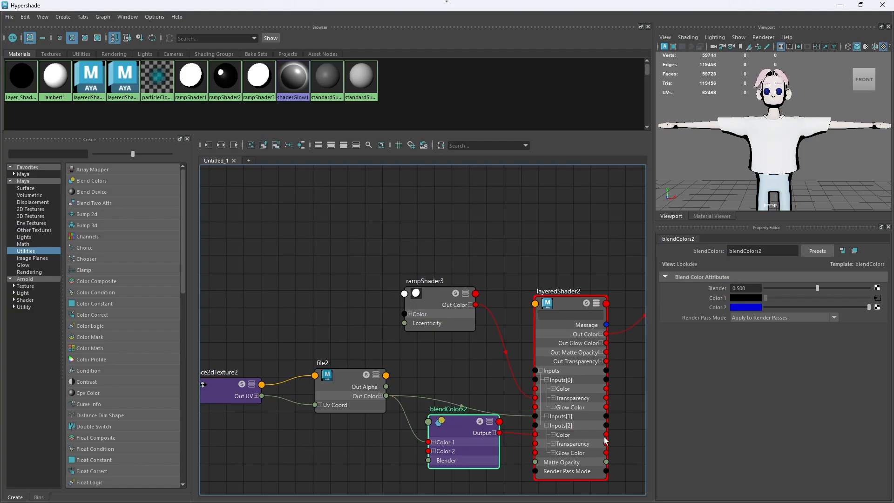
scroll(789, 88, "up", 2)
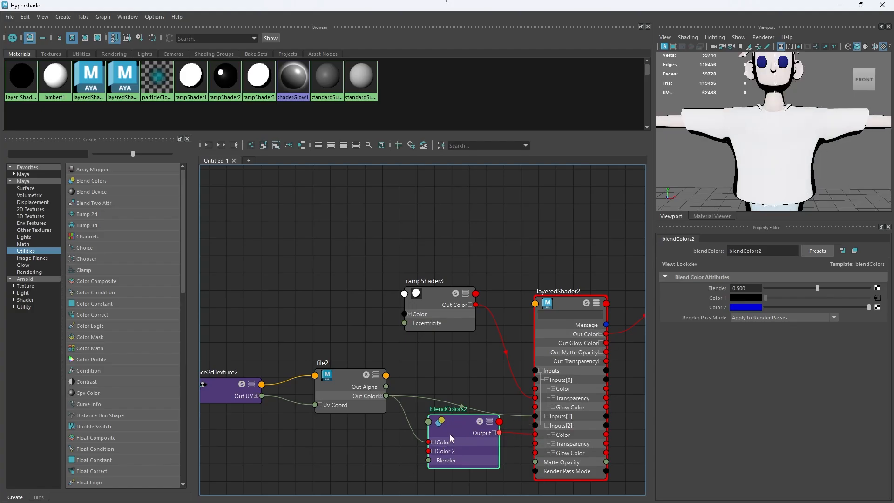
Step: Lower the saturation of the Blend Colors node's Color 2 to 0 and check the shading on the character's face
left_click_drag(258, 334, 368, 427)
left_click(472, 429)
left_click(757, 311)
left_click_drag(763, 345, 680, 354)
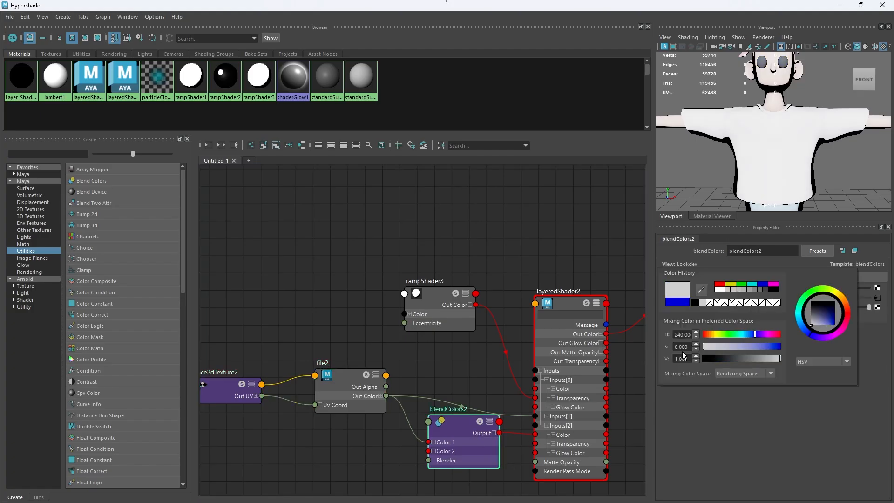
scroll(782, 96, "up", 2)
scroll(782, 95, "down", 2)
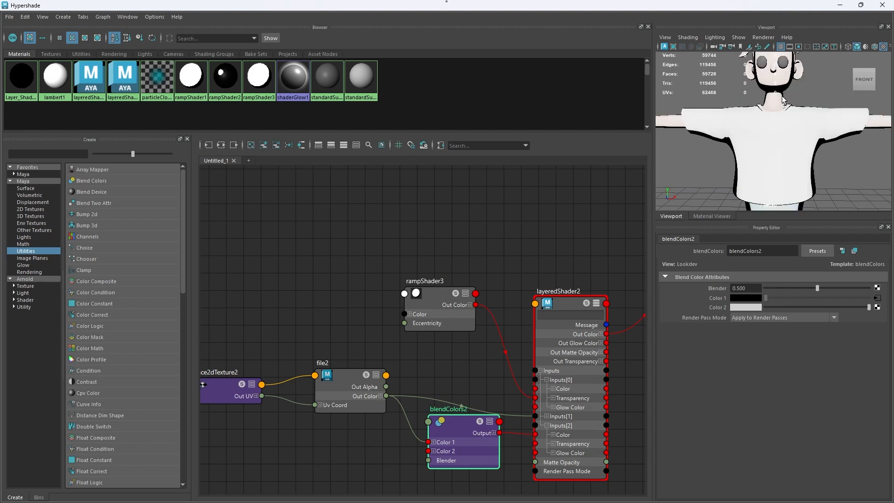
middle_click_drag(801, 98, 802, 149, "alt")
left_click_drag(797, 111, 790, 117, "alt")
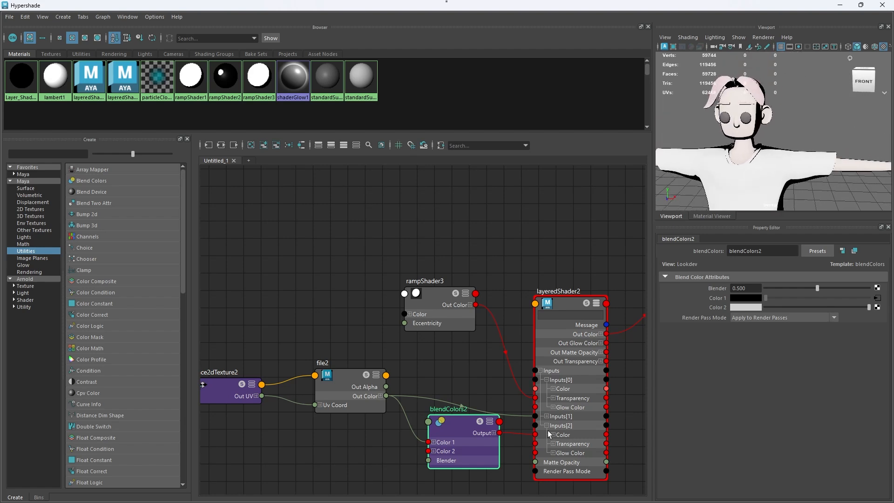
Step: Space out the graph by moving the Blend Colors node down and the layered shader up and to the right
left_click_drag(466, 422, 464, 440)
left_click_drag(581, 395, 604, 346)
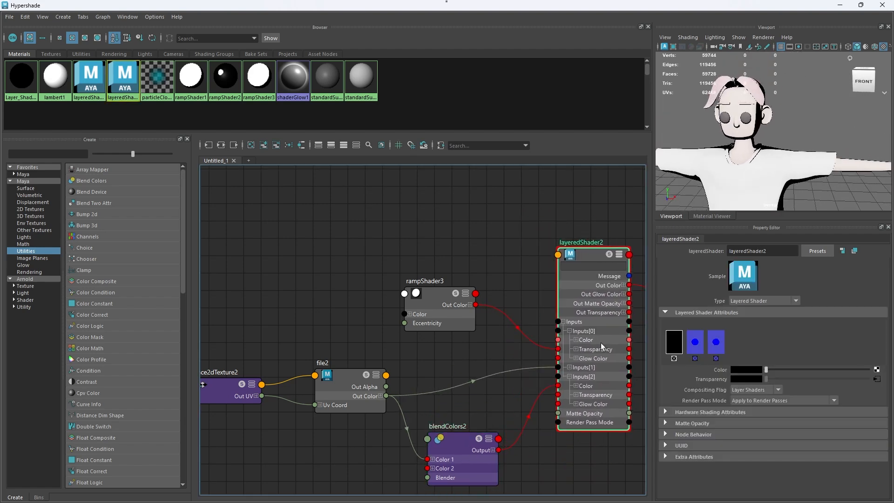
left_click(436, 296)
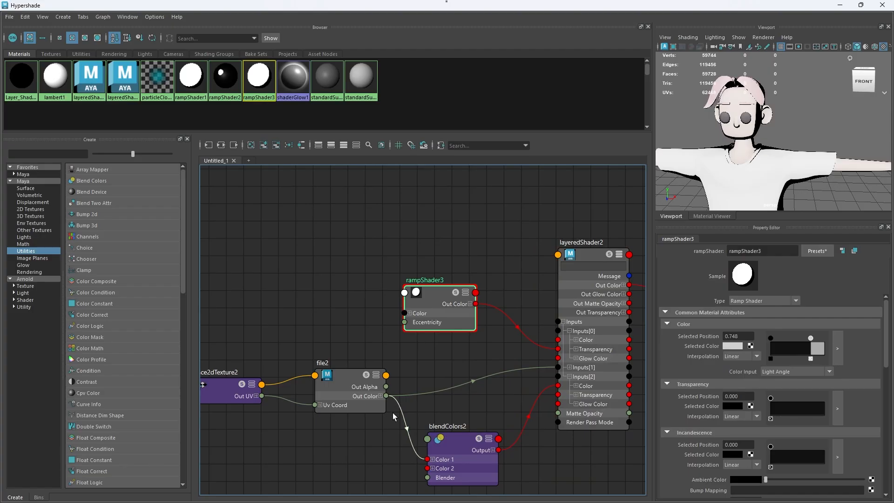
left_click(476, 460)
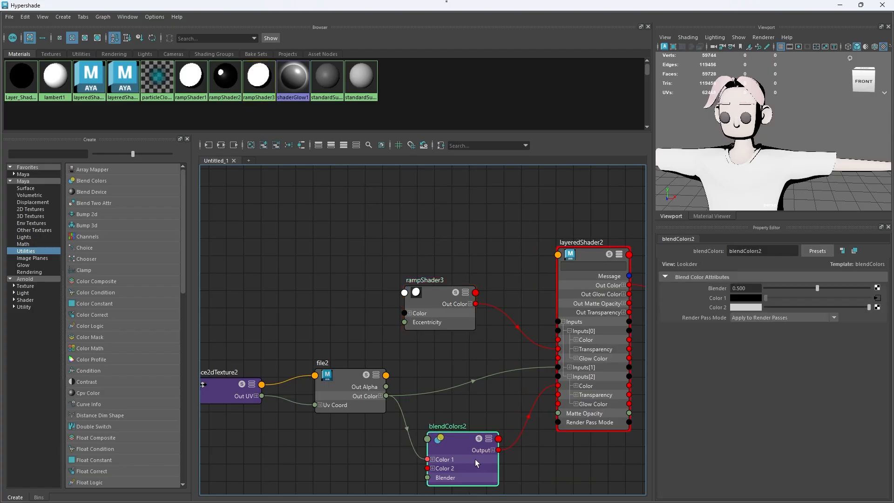
Step: Duplicate rampShader3, connect the copy's Out Color to the layered shader's Inputs[2] Transparency, and expand Inputs[1]
left_click(432, 285)
key("ctrl+d")
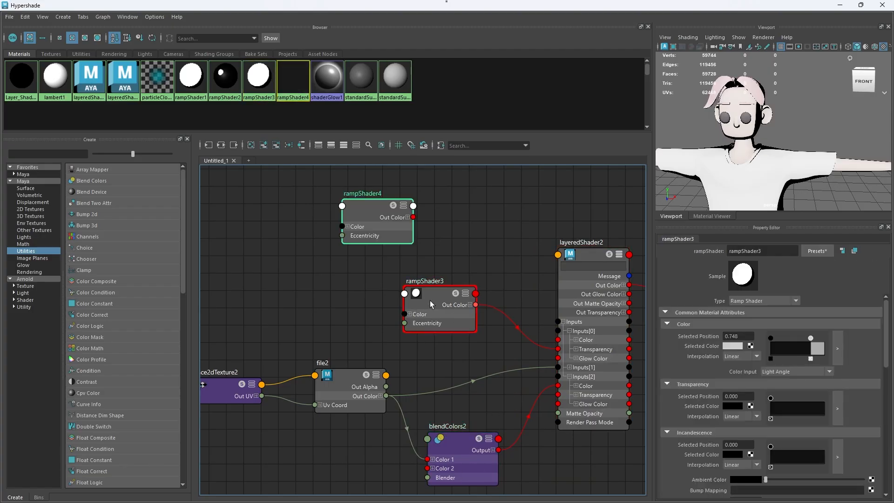
mouse_move(374, 210)
left_mouse_down()
mouse_move(368, 237)
mouse_move(429, 232)
mouse_move(439, 365)
mouse_move(558, 395)
left_mouse_up()
left_click_drag(443, 376, 424, 460)
left_click_drag(477, 445, 439, 381)
left_click(569, 367)
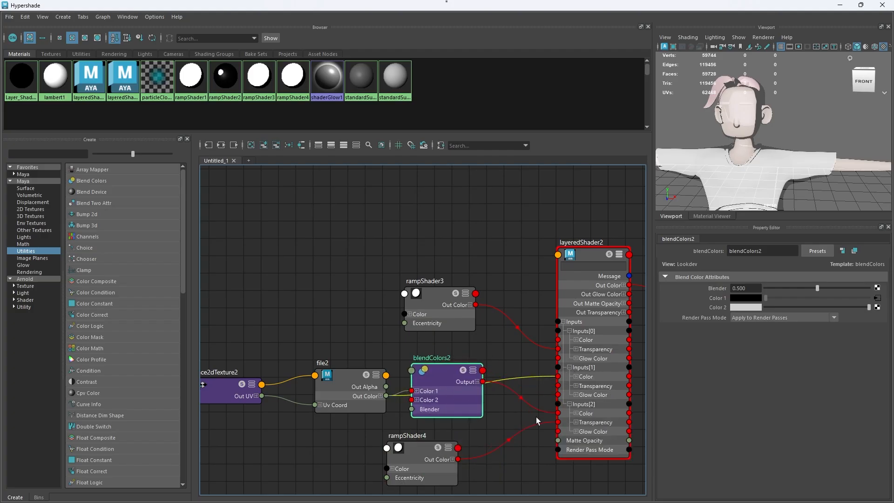
Step: Delete rampShader4's connection to Inputs[2] Transparency and connect its Out Color to Inputs[1] Transparency instead
left_click(519, 433)
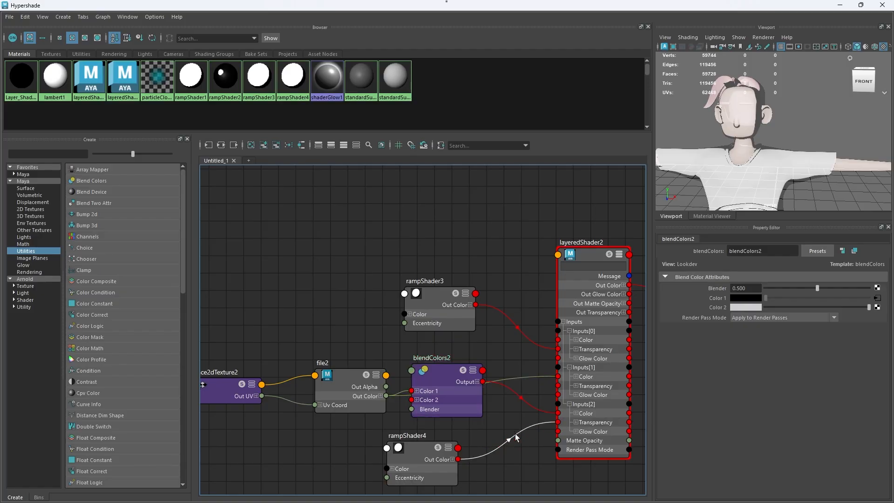
key("Delete")
mouse_move(458, 459)
left_mouse_down()
mouse_move(522, 409)
mouse_move(530, 376)
mouse_move(557, 385)
left_mouse_up()
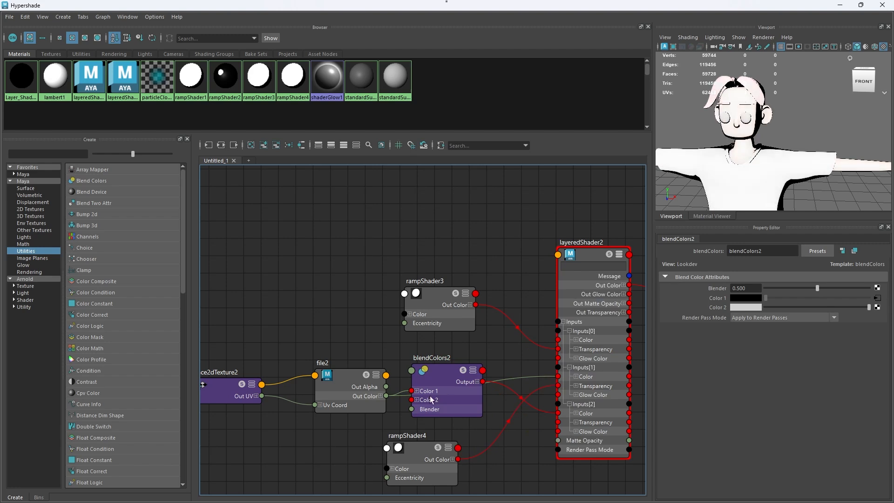
Step: Stack rampShader3, rampShader4 and the Blend Colors node from top to bottom in the order of the layered shader's inputs
left_click_drag(451, 385, 462, 494)
left_click_drag(419, 455, 456, 395)
left_click_drag(459, 481, 457, 450)
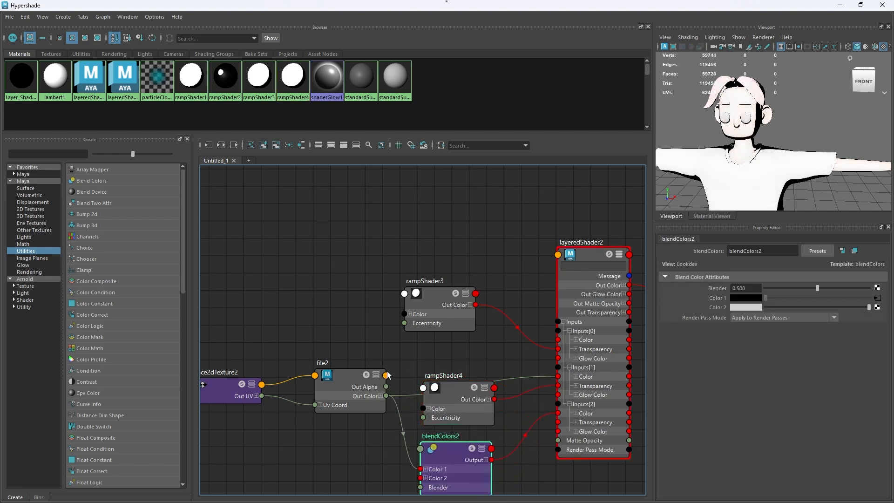
left_click_drag(438, 303, 437, 302)
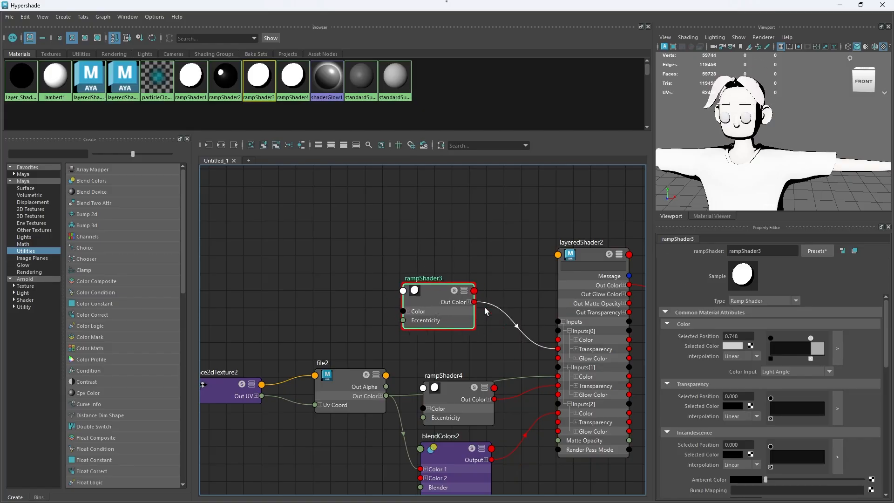
left_click(592, 339)
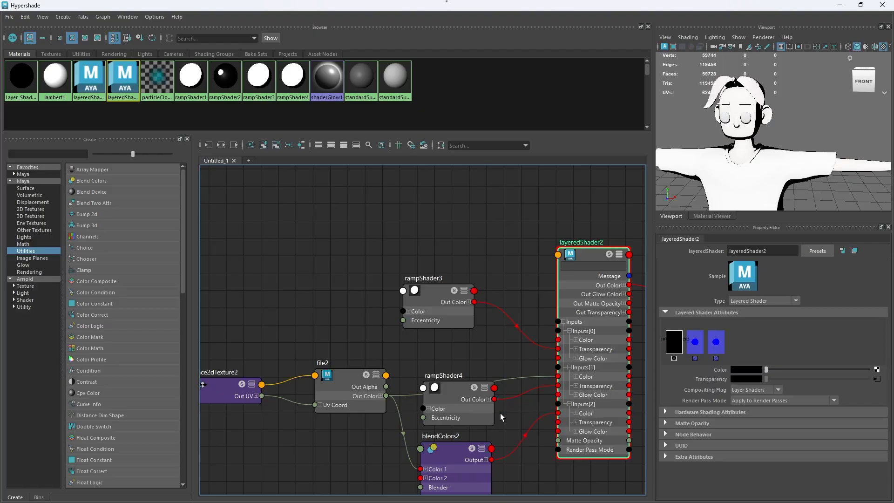
mouse_move(460, 400)
left_mouse_down()
mouse_move(439, 388)
mouse_move(446, 397)
left_mouse_up()
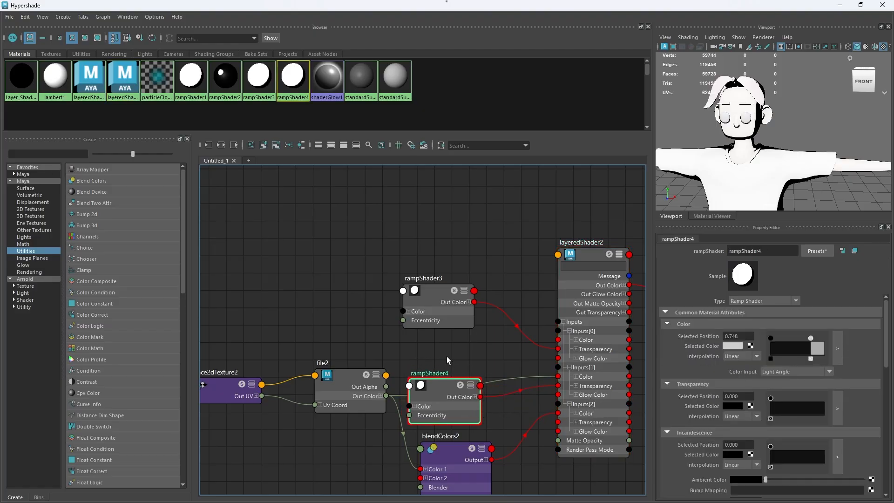
left_click_drag(446, 300, 448, 335)
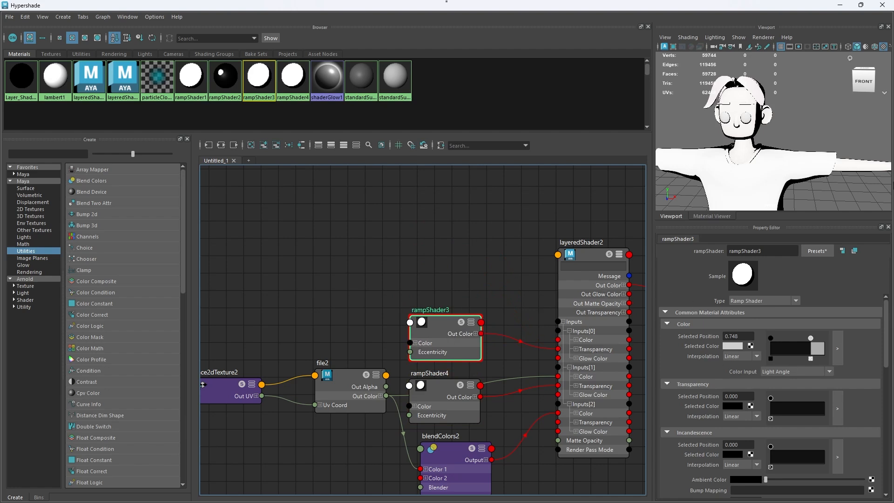
Step: Move rampShader4's light grey Color point to position 0.991 and view the character from the front
left_click(445, 401)
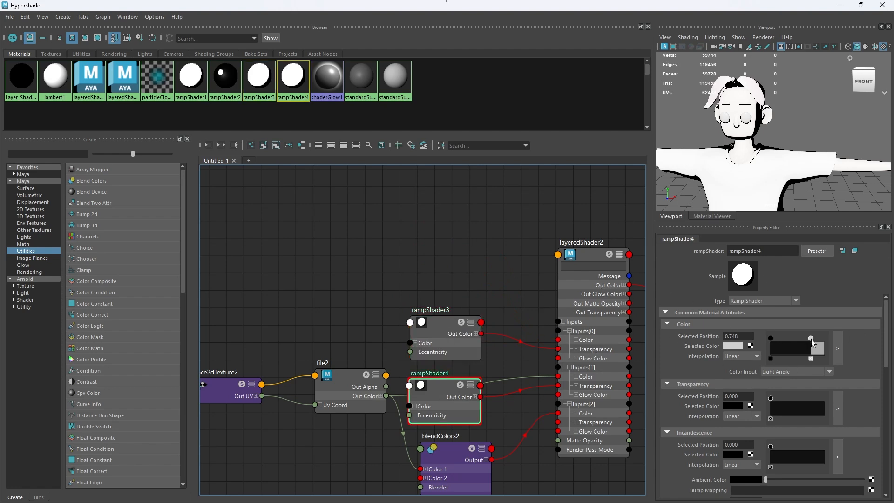
left_click_drag(811, 339, 823, 336)
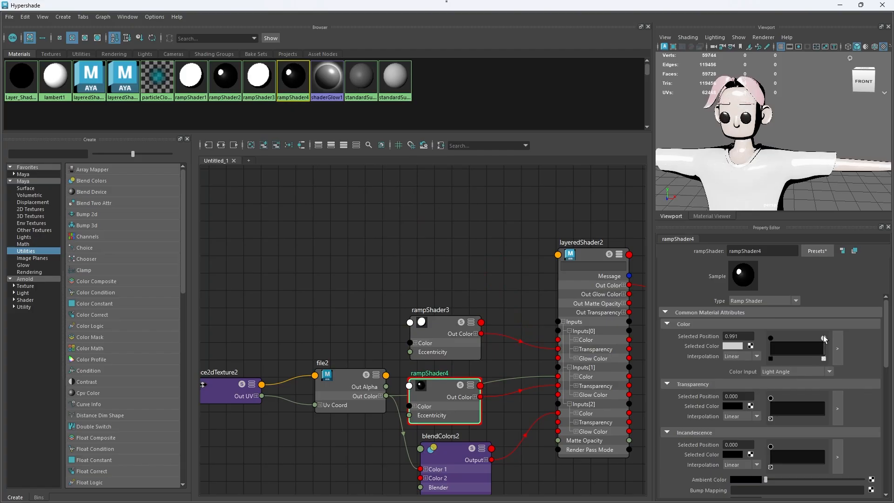
mouse_move(800, 145)
left_mouse_down("alt")
mouse_move(822, 141)
mouse_move(794, 137)
left_mouse_up("alt")
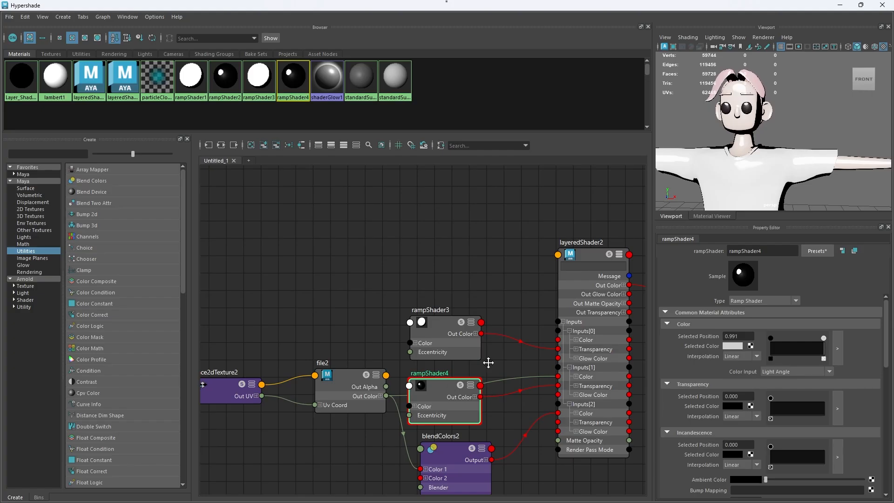
Step: Move the file texture node clear of rampShader4 and lower the Transparency of the layered shader's third layer to black
middle_click_drag(480, 365, 487, 315, "alt")
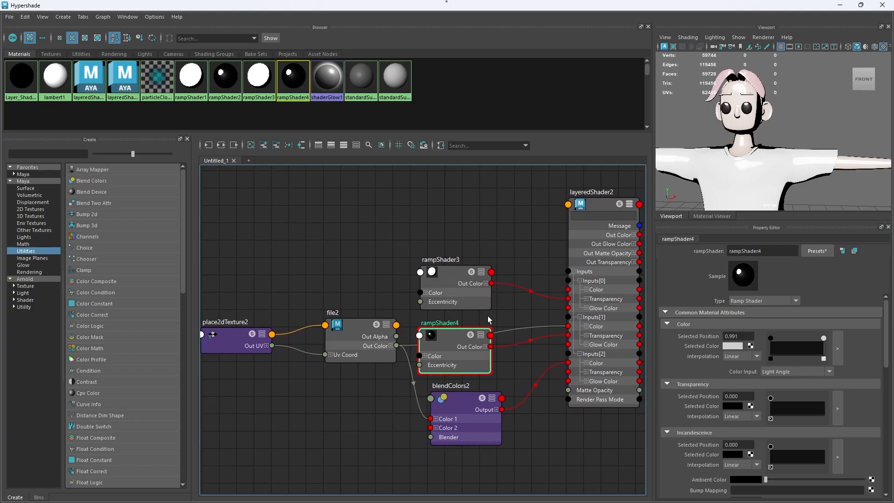
left_click(608, 334)
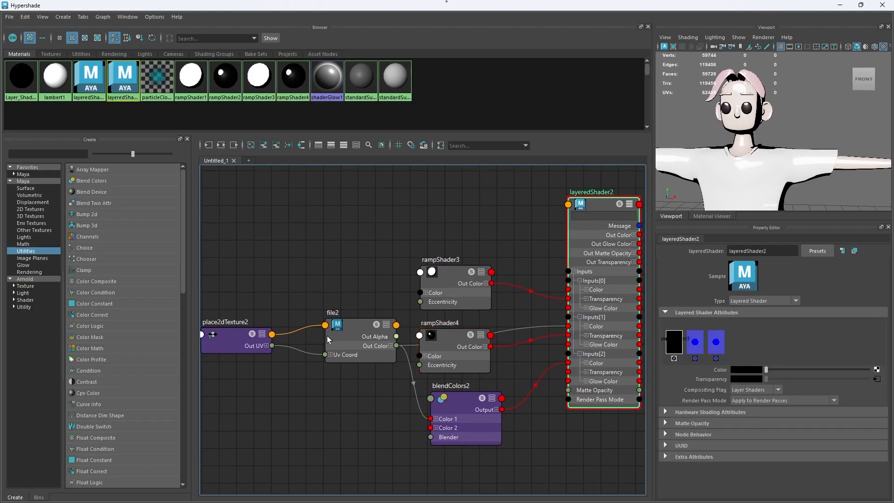
left_click_drag(352, 339, 323, 339)
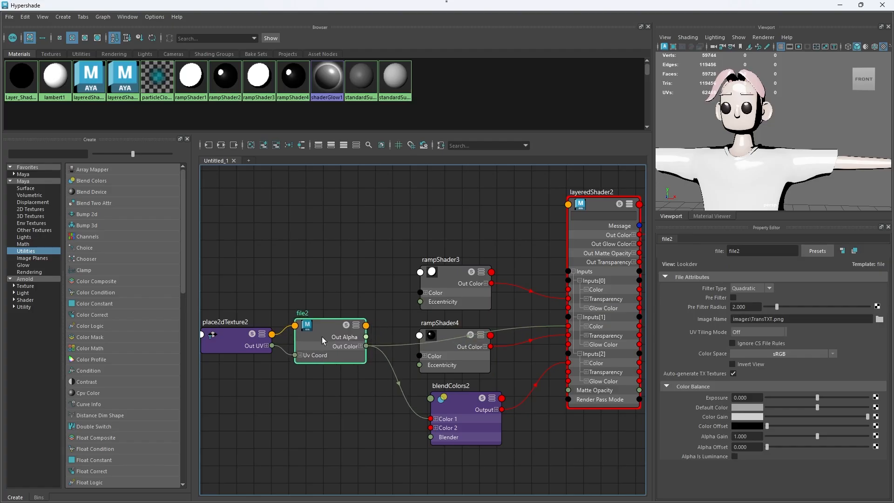
left_click(605, 358)
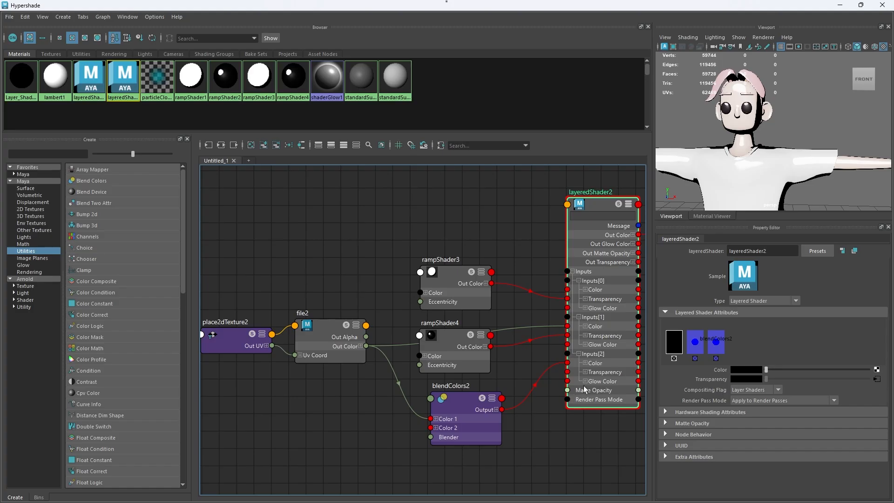
left_click(718, 344)
left_click_drag(766, 378, 672, 396)
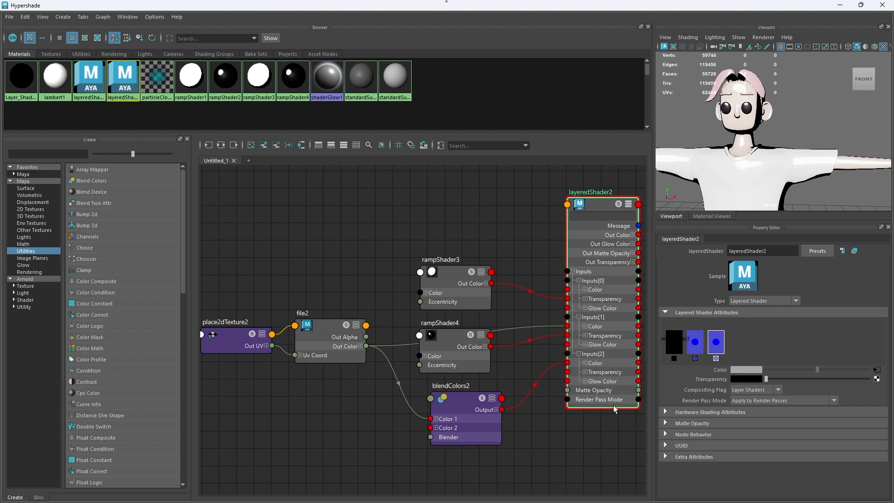
Step: Reposition the Blend Colors node just below rampShader4 and dismiss the mail notification
middle_click_drag(519, 425, 494, 411, "alt")
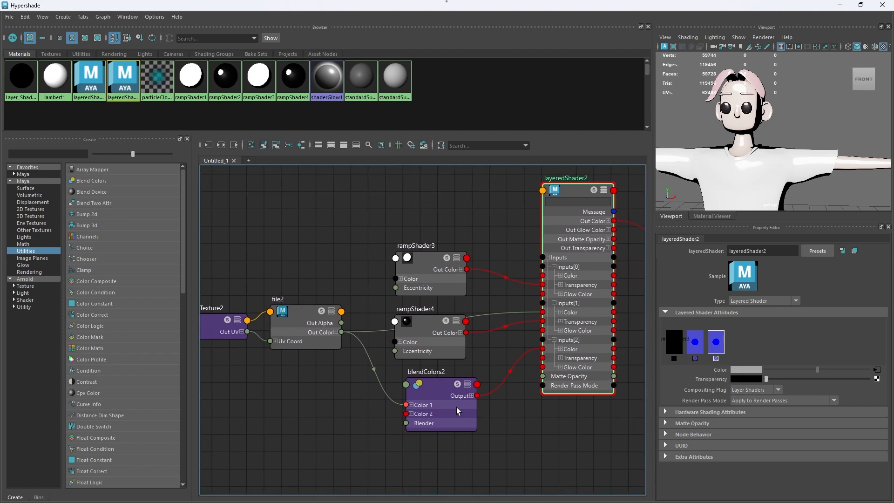
left_click(459, 410)
left_click(320, 315)
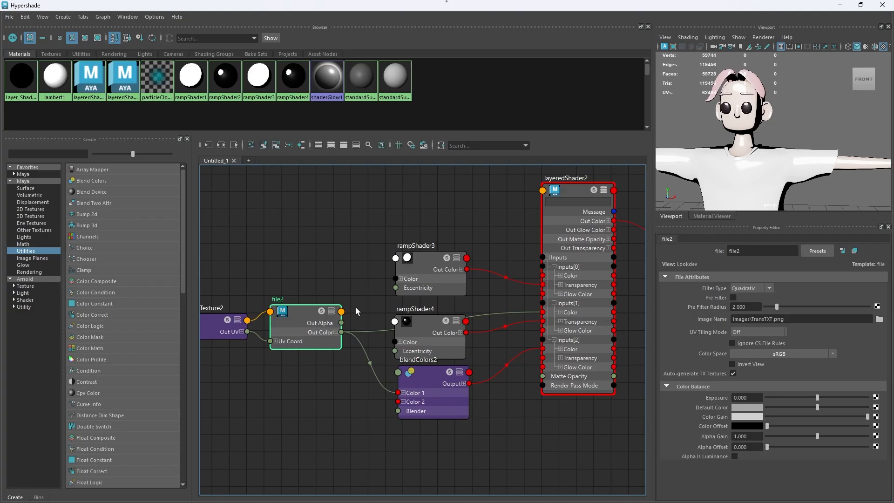
left_click_drag(219, 271, 312, 372)
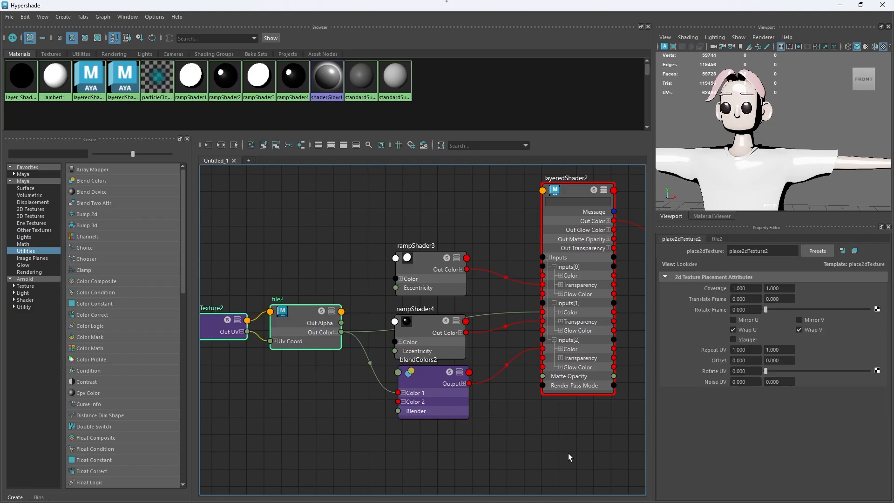
left_click(448, 398)
left_click_drag(444, 396, 435, 411)
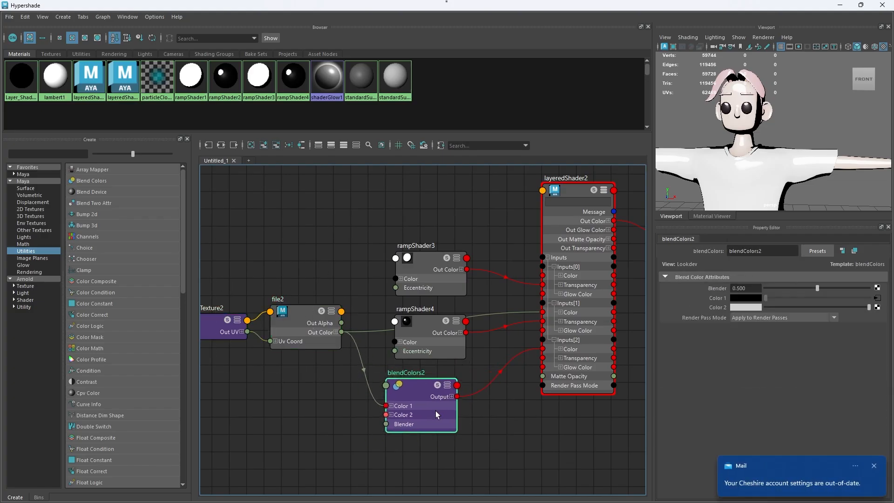
left_click(874, 466)
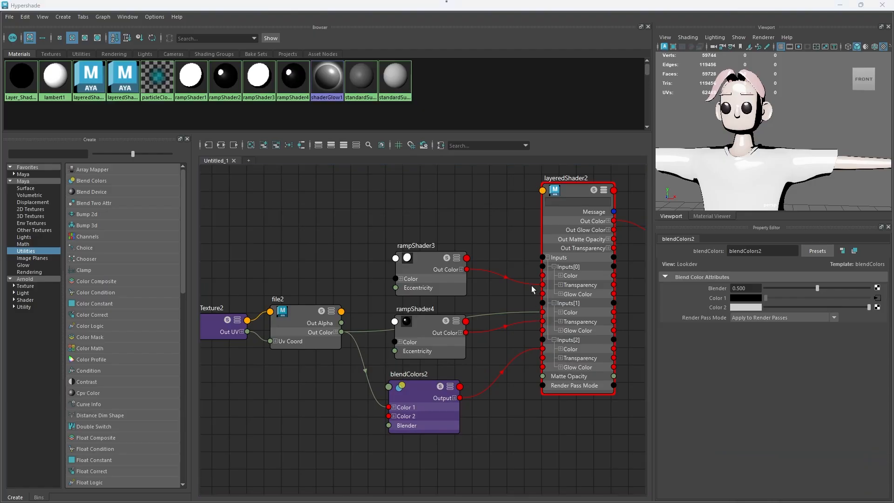
scroll(527, 277, "down", 3)
left_click_drag(771, 2, 0, 209)
left_click_drag(341, 310, 501, 269, "alt")
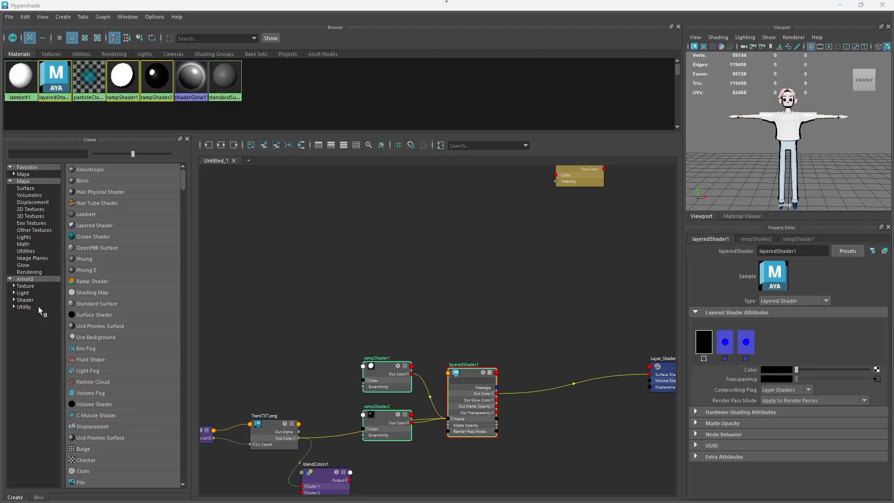
Step: Create an aiLayerRgba node, place it above layeredShader1 and expand it to show its Input and Mix attributes
left_click(380, 275)
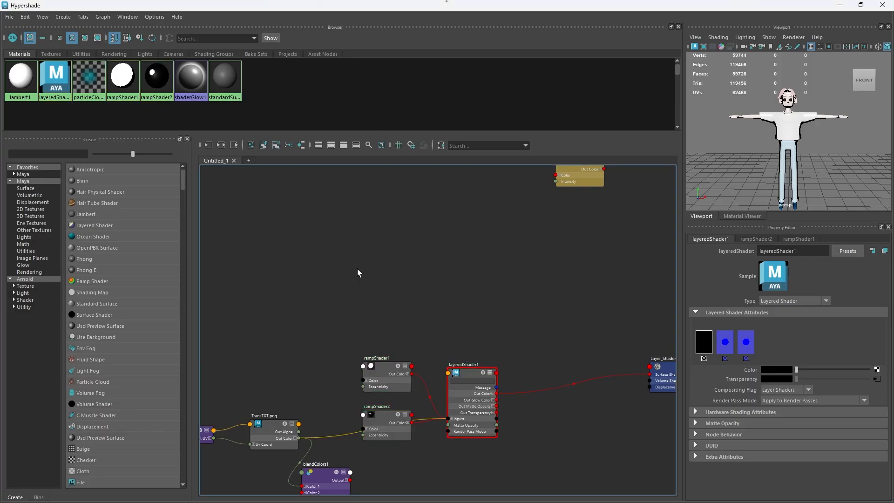
key("Tab")
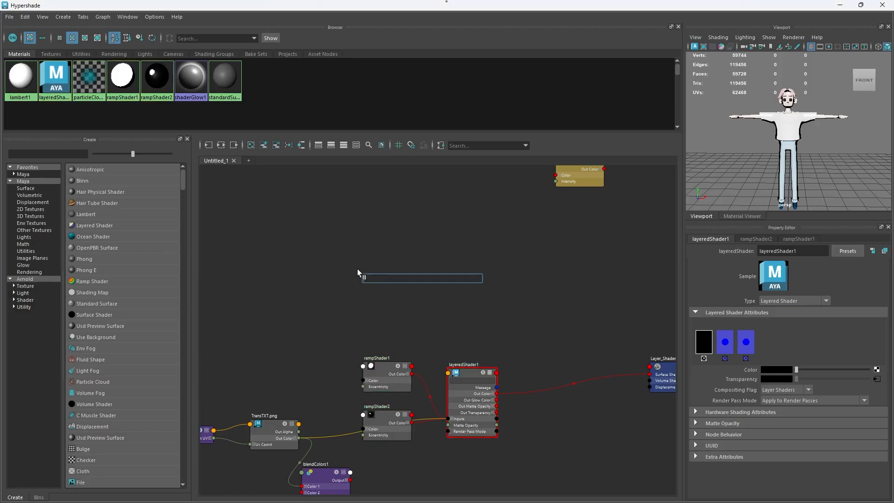
type("layer")
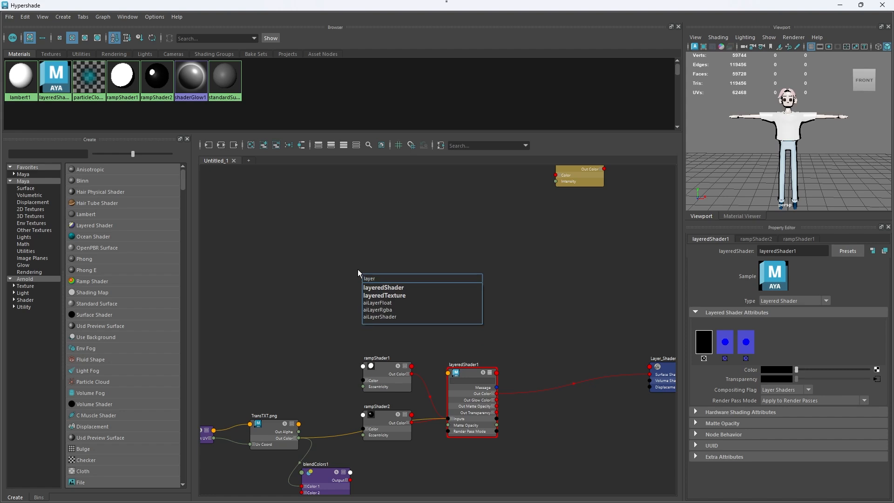
left_click(391, 310)
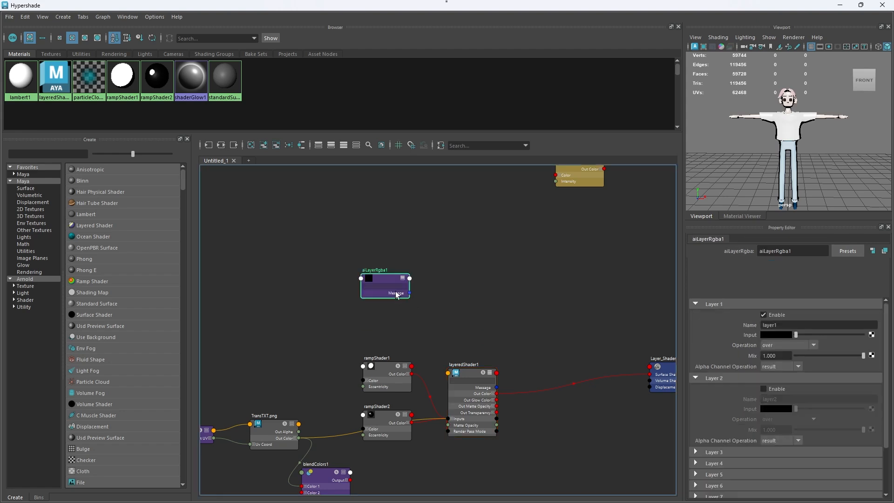
left_click_drag(453, 283, 465, 298)
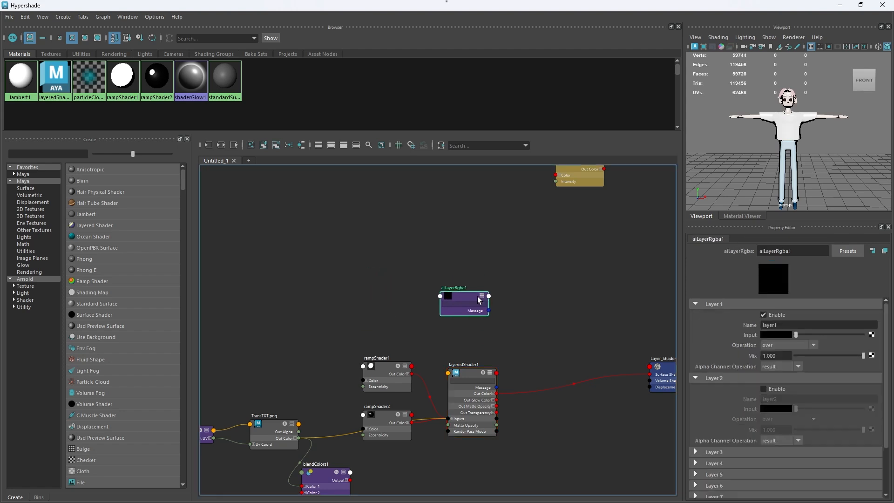
left_click(481, 296)
left_click(482, 296)
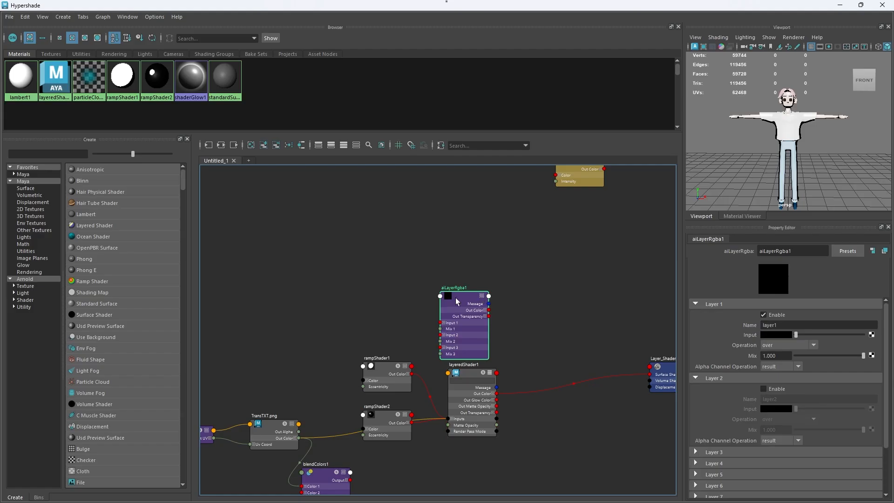
Step: Open aiLayerRgba1's custom attribute list, examine all of its attributes and leave the list editing mode
left_click_drag(456, 298, 457, 275)
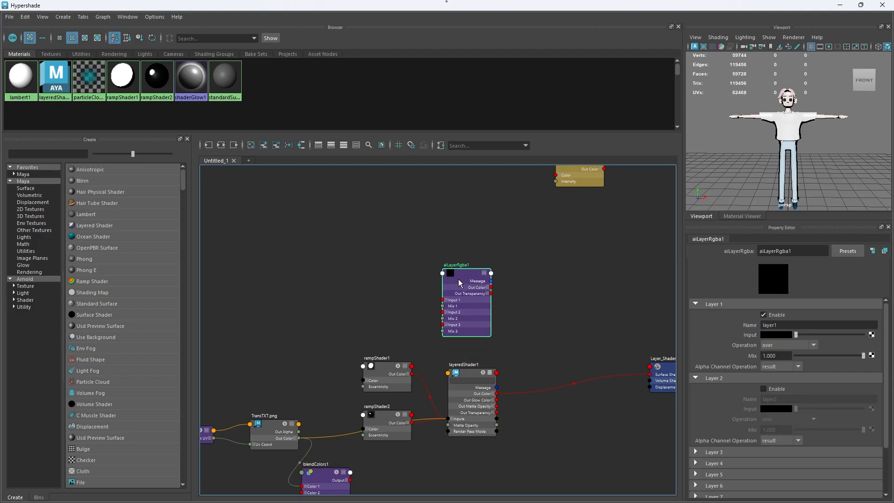
right_click(462, 272)
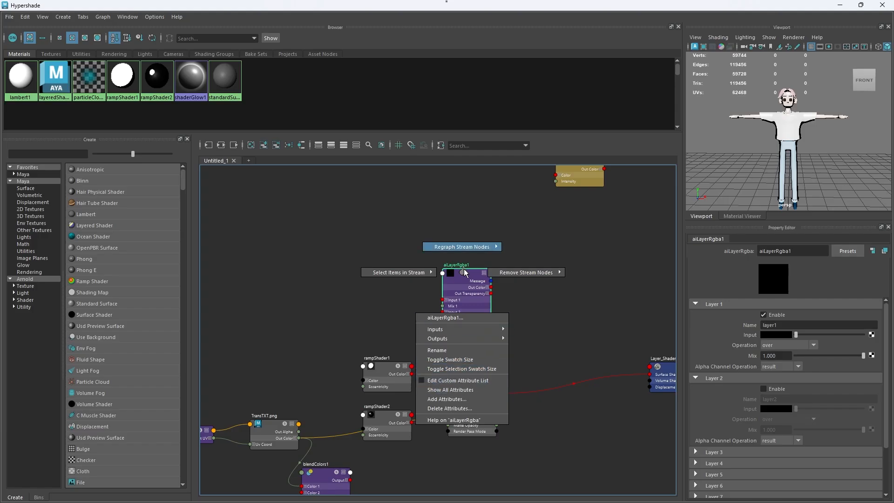
left_click(456, 385)
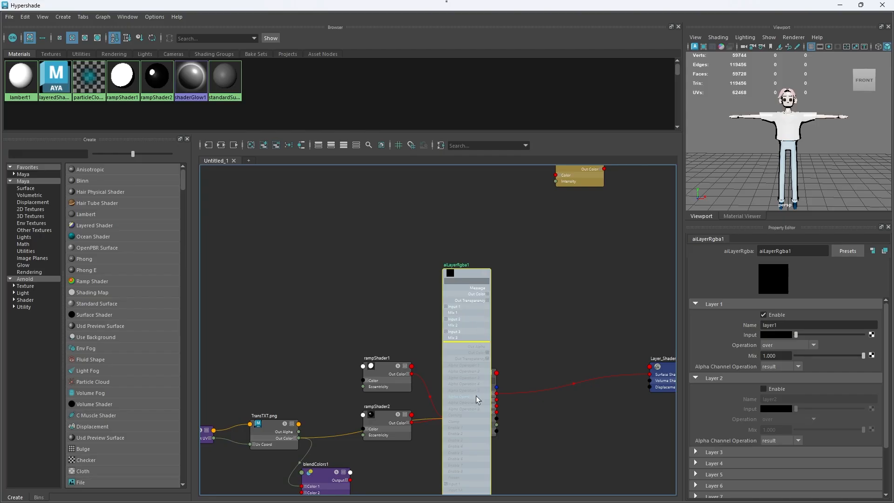
middle_click_drag(479, 429, 447, 192, "alt")
scroll(432, 264, "up", 3)
middle_click_drag(423, 235, 437, 298, "alt")
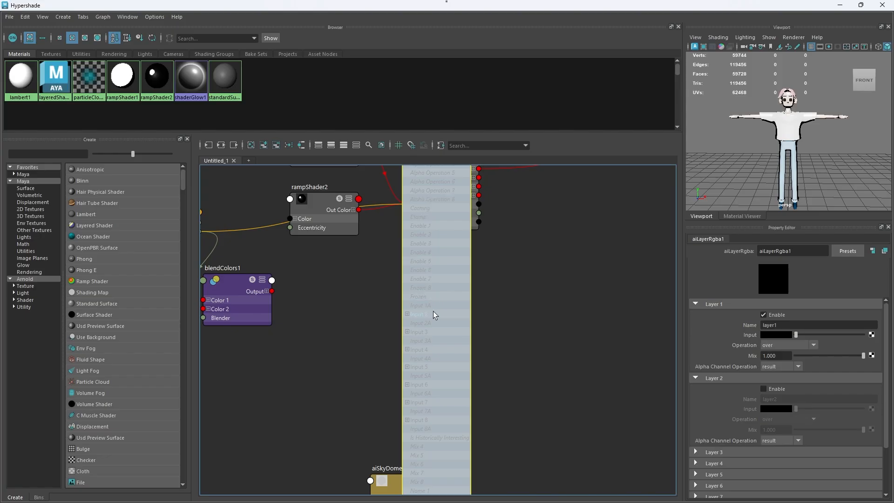
middle_click_drag(458, 359, 454, 181, "alt")
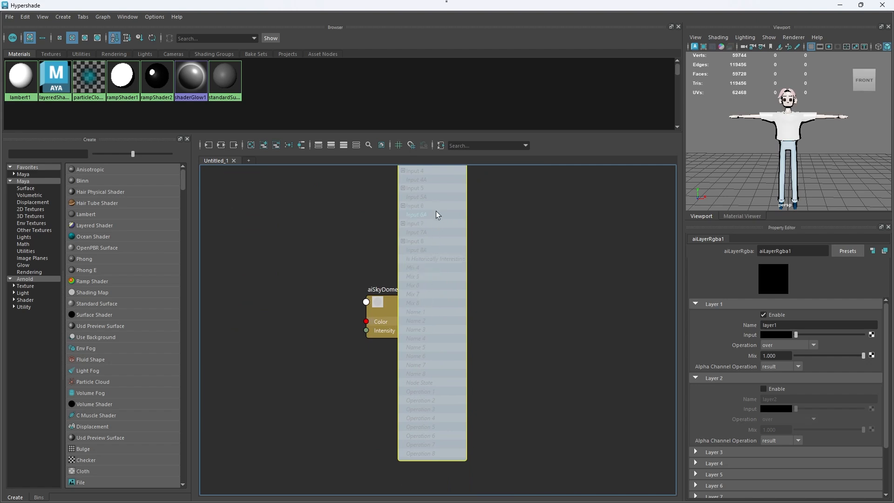
middle_click_drag(436, 212, 445, 479, "alt")
middle_click_drag(433, 288, 413, 462, "alt")
left_click(504, 308)
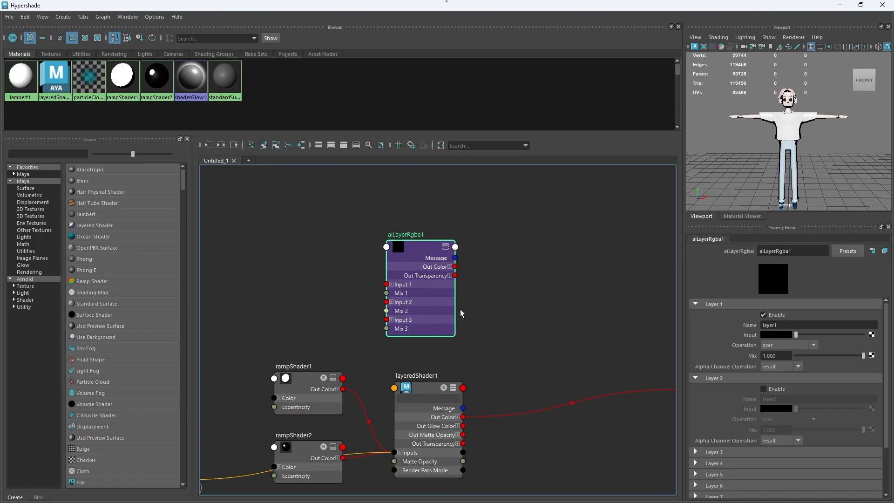
Step: Shift aiLayerRgba1 slightly closer to the shading group, switch the viewport renderer to Arnold and turn the character to an angled view
middle_click_drag(524, 323, 423, 303, "alt")
left_click_drag(317, 237, 364, 239)
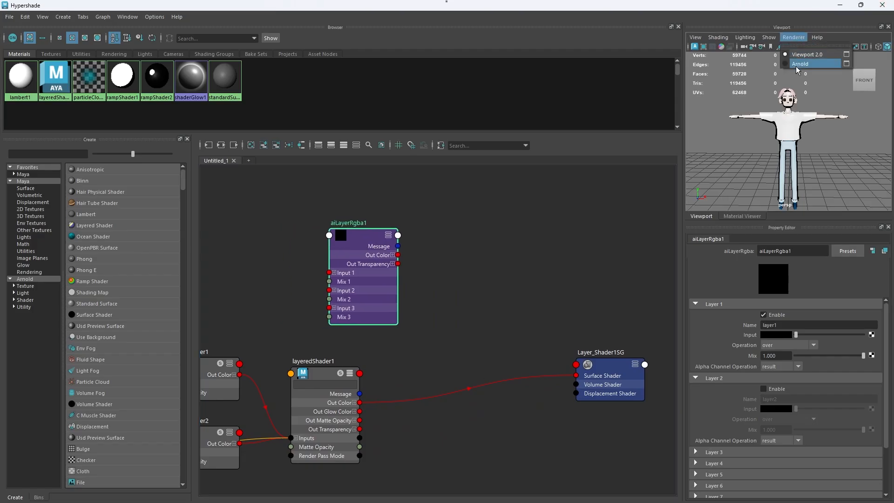
key("7")
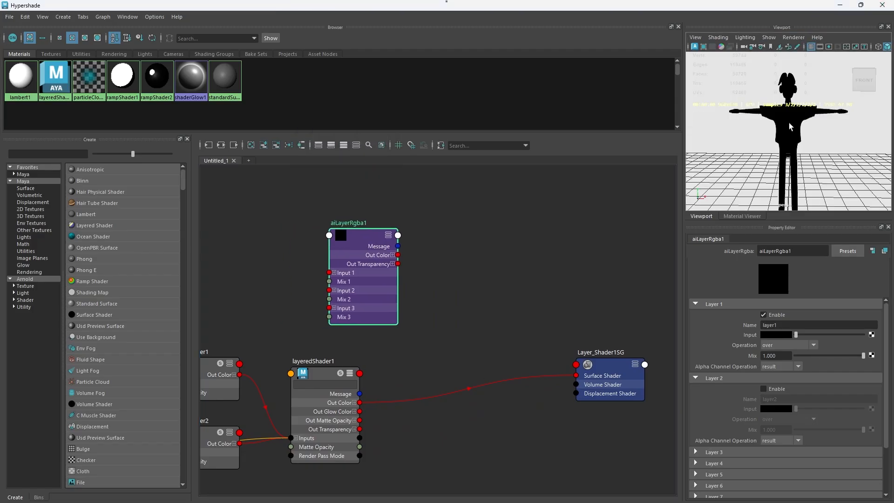
left_click_drag(827, 140, 820, 146, "alt")
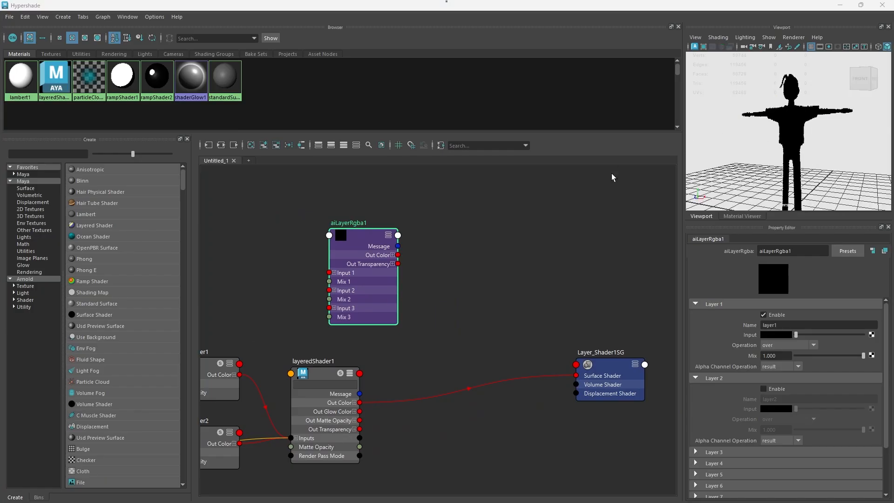
Step: Connect aiLayerRgba1's Out Color to Layer_Shader1SG's Surface Shader and enable Layer 2 and Layer 3 of the node
left_click_drag(398, 255, 586, 380)
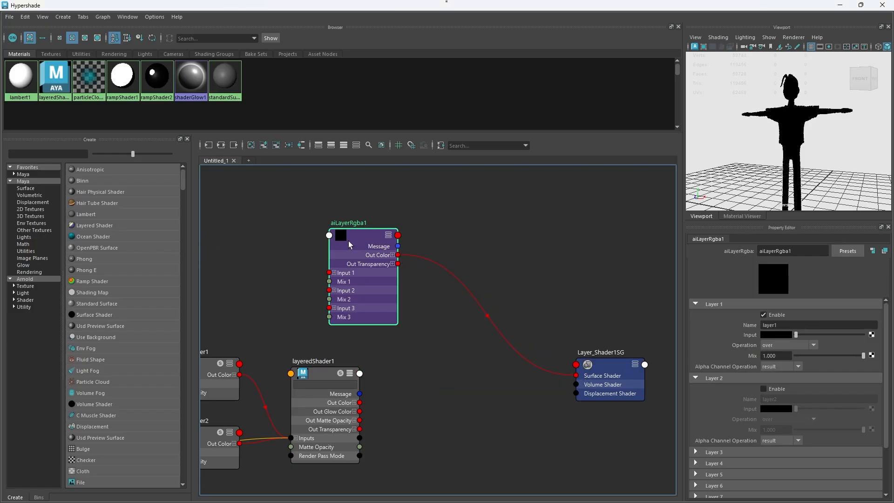
left_click_drag(348, 241, 401, 251)
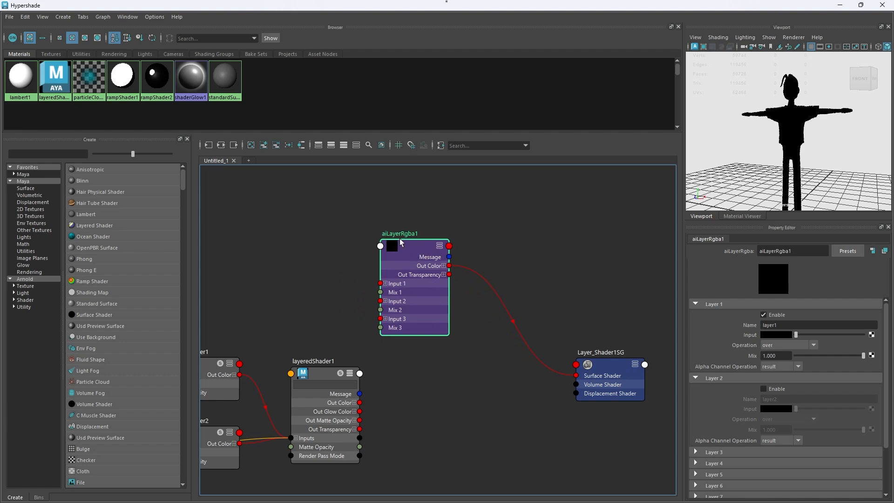
scroll(736, 347, "down", 2)
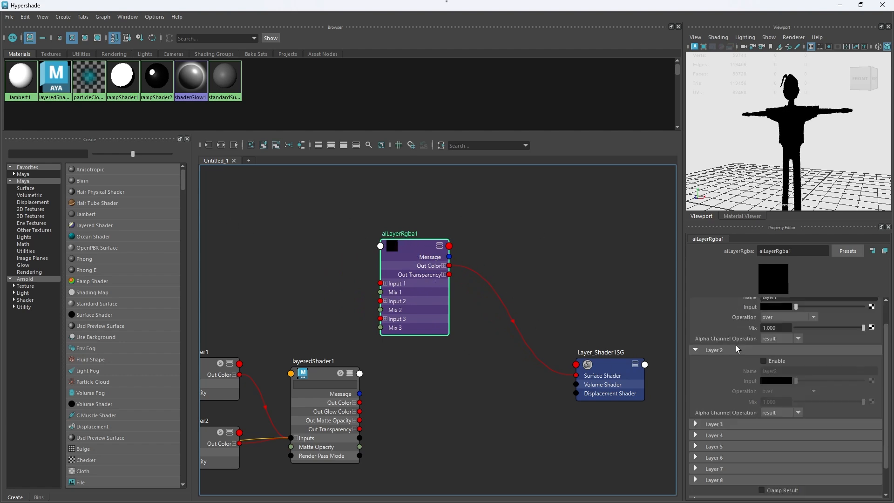
left_click(713, 423)
scroll(750, 353, "up", 2)
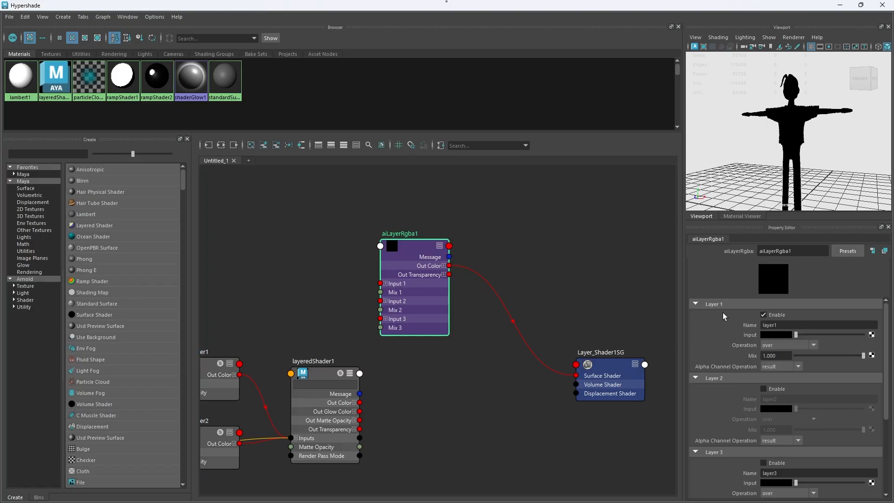
scroll(727, 420, "down", 1)
scroll(759, 391, "up", 1)
Step: Move blendColors1 above the ramp shaders and connect its Output to Input 1 of aiLayerRgba1
middle_click_drag(418, 362, 585, 324, "alt")
left_click_drag(303, 468, 322, 234)
middle_click_drag(394, 280, 450, 298, "alt")
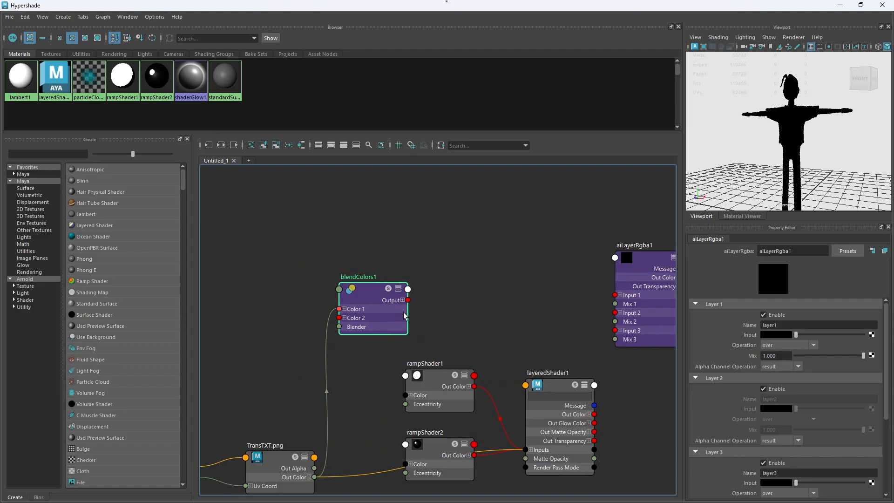
left_click_drag(407, 300, 614, 295)
left_click_drag(367, 296, 379, 266)
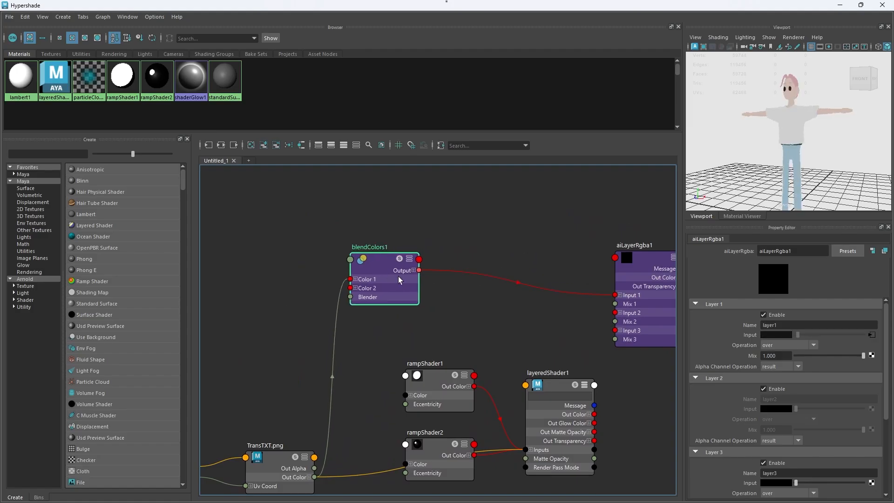
Step: Connect the TransTXT.png texture's Out Color to aiLayerRgba1's Input 2 and review the node's Layer 2 and Layer 3 settings
middle_click_drag(479, 323, 408, 281, "alt")
scroll(408, 281, "up", 1)
scroll(335, 347, "down", 1)
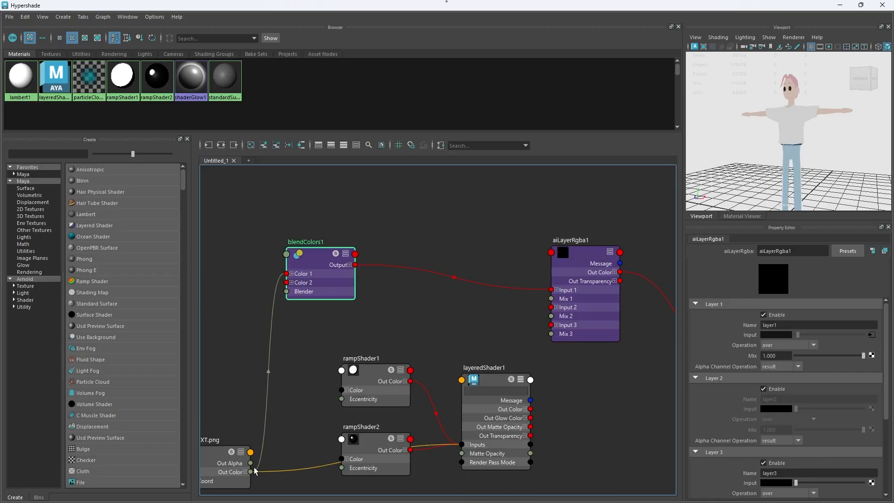
left_click_drag(251, 472, 555, 307)
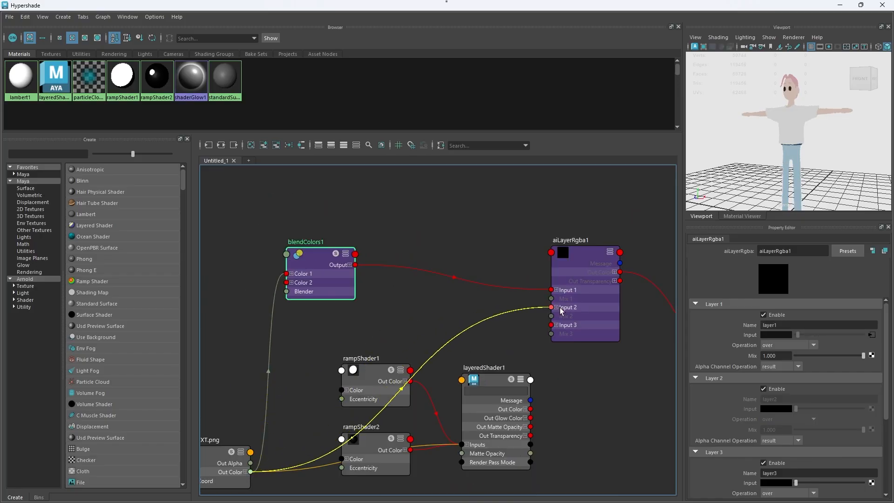
left_click(579, 335)
scroll(767, 425, "down", 2)
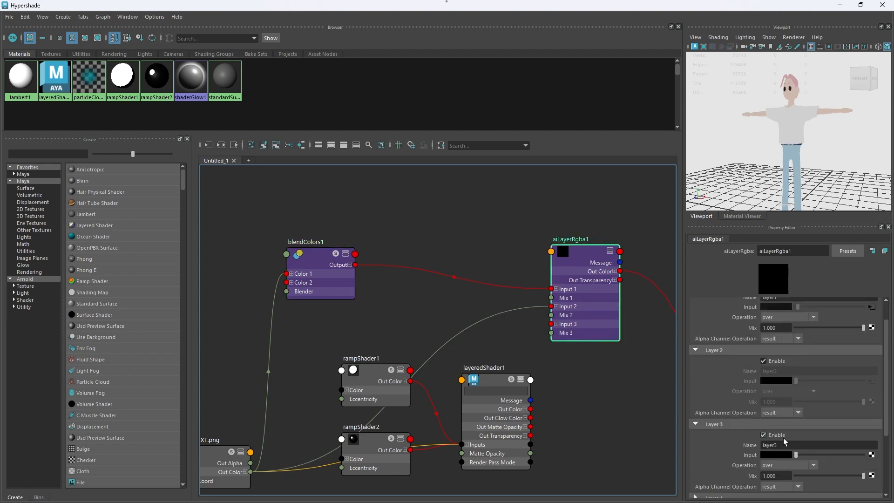
scroll(784, 441, "down", 3)
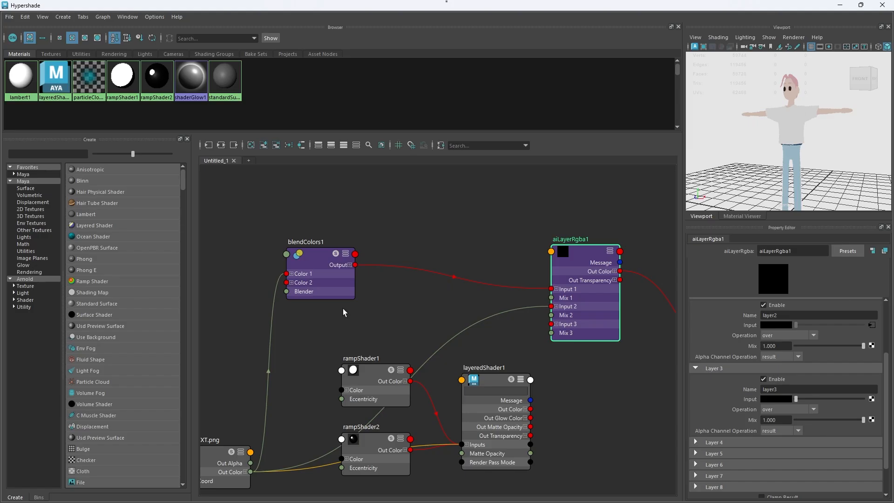
Step: Create an aiFacingRatio node and connect its Out Value to Layer_Shader1SG's Surface Shader
left_click(24, 307)
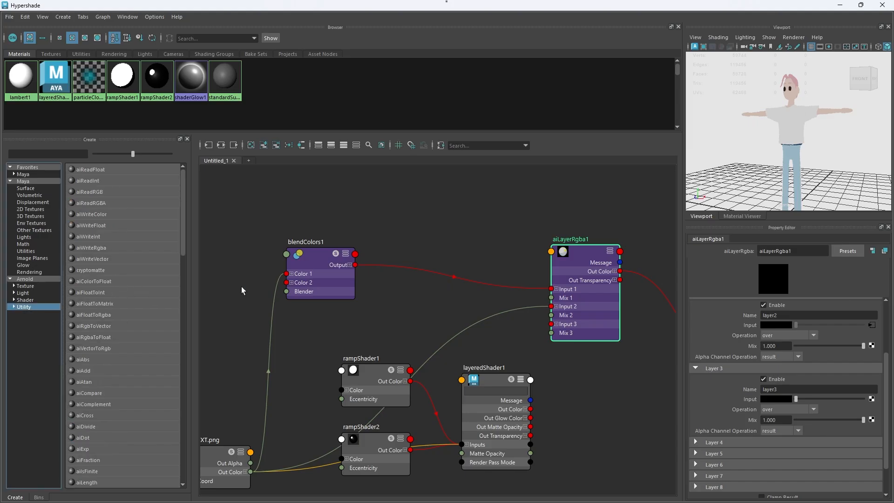
left_click(423, 241)
key("Tab")
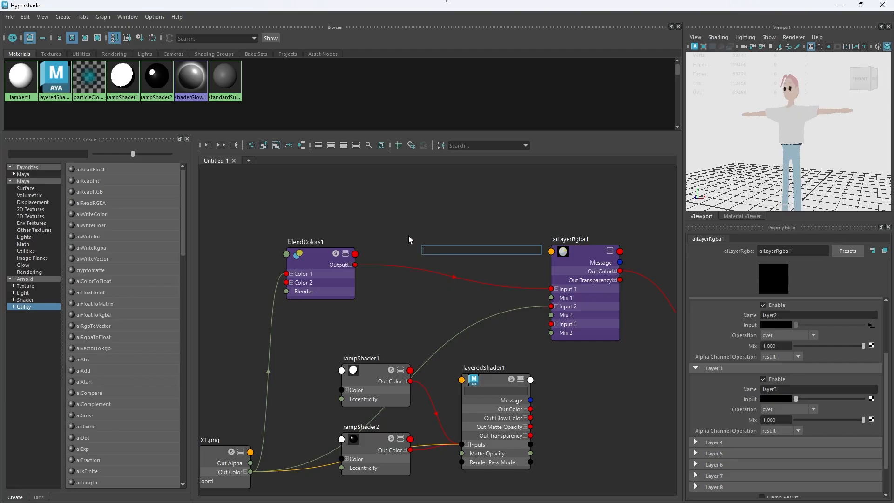
type("facing")
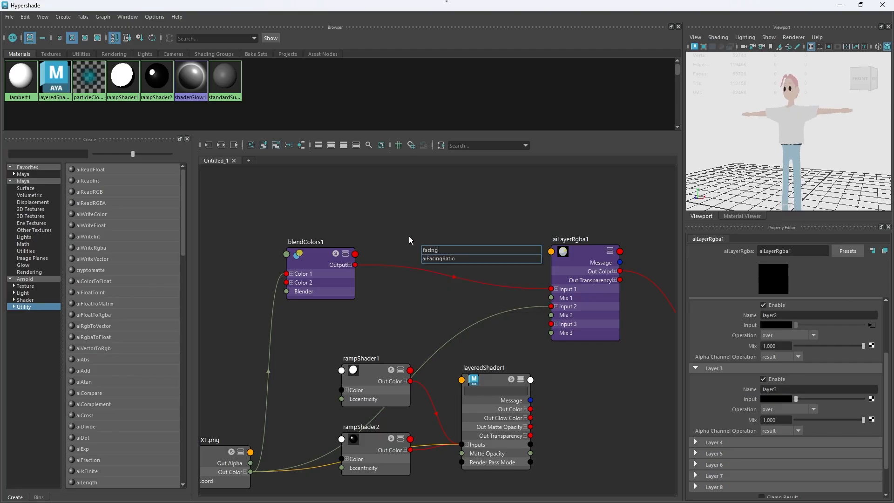
key("Return")
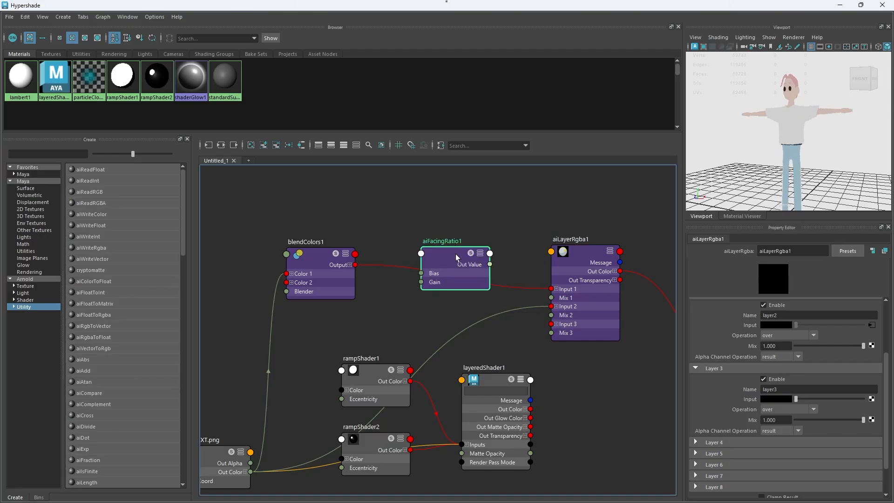
left_click_drag(445, 258, 325, 312)
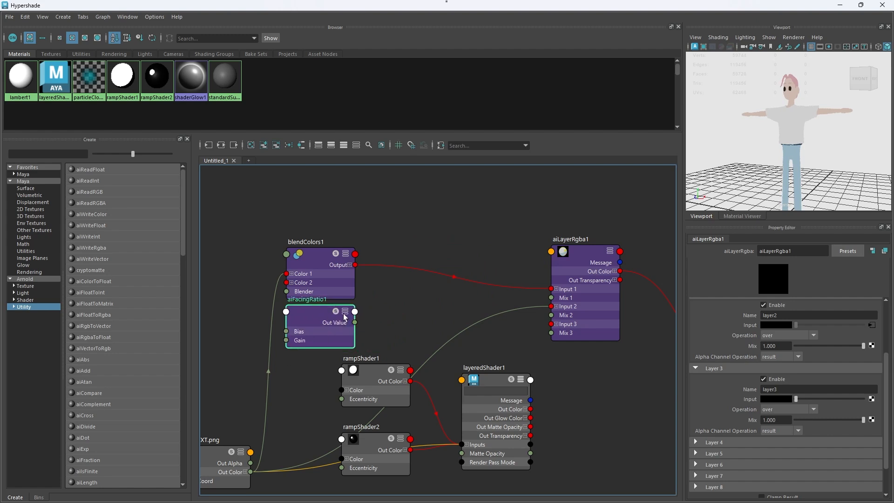
left_click_drag(355, 322, 680, 315)
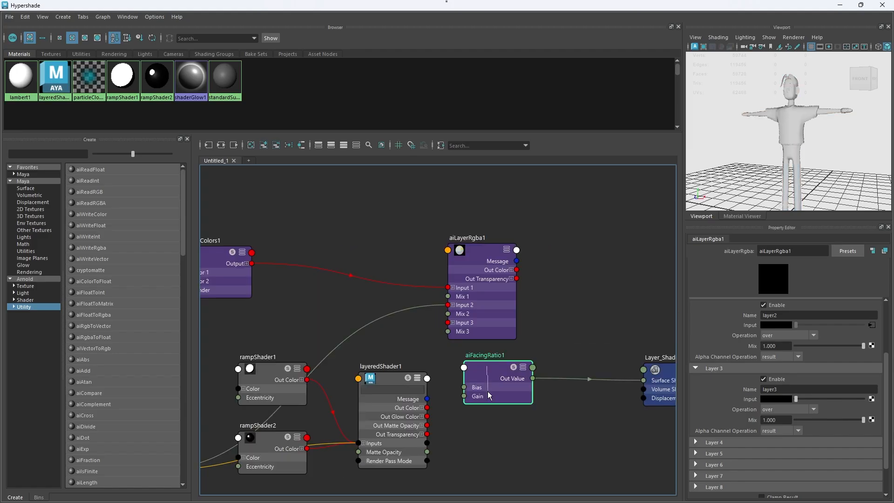
Step: Try soloing the aiFacingRatio1 node
right_click(489, 380)
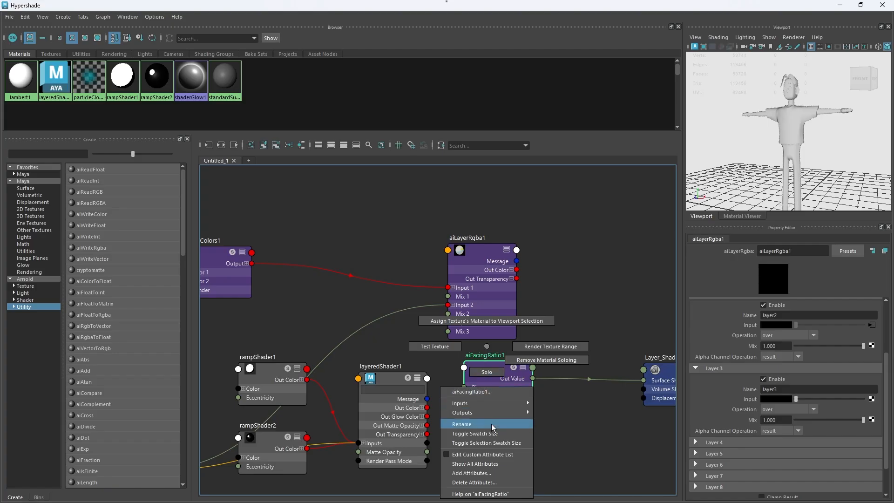
mouse_move(488, 404)
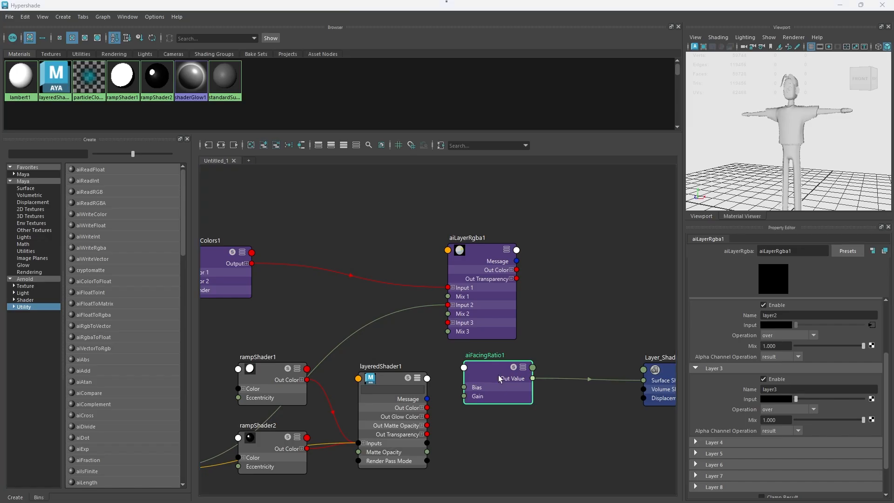
right_click(498, 374)
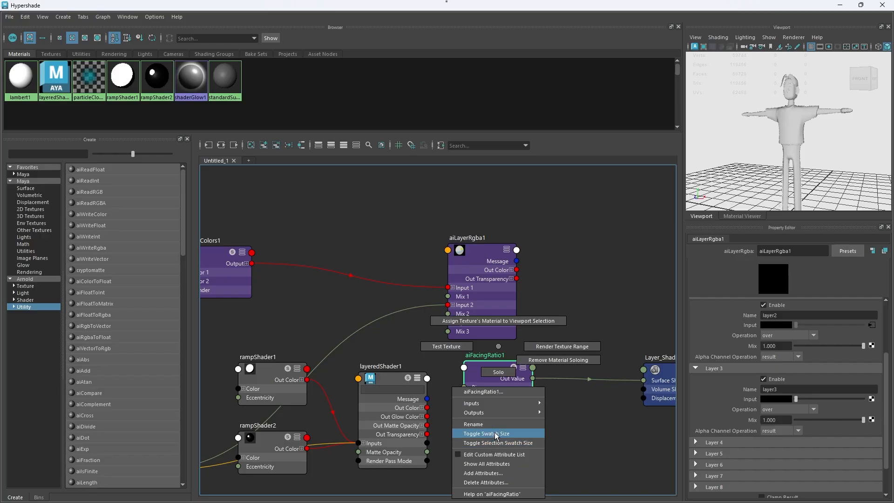
left_click(501, 373)
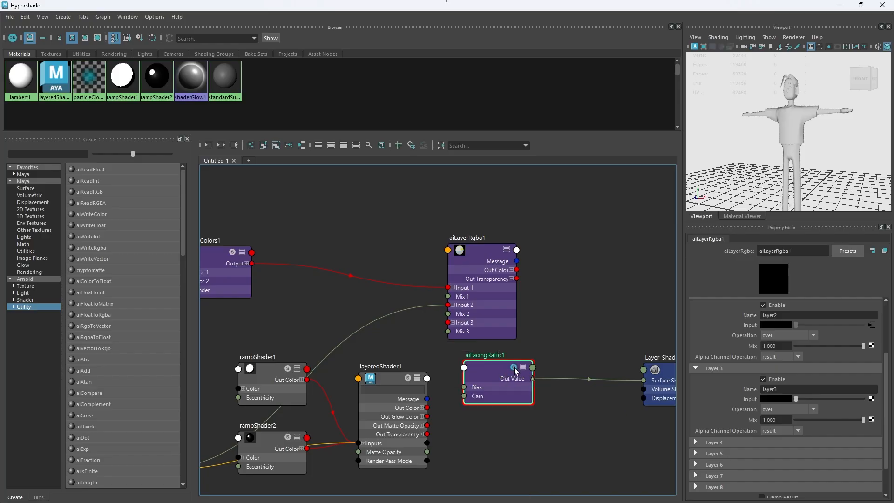
right_click(504, 371)
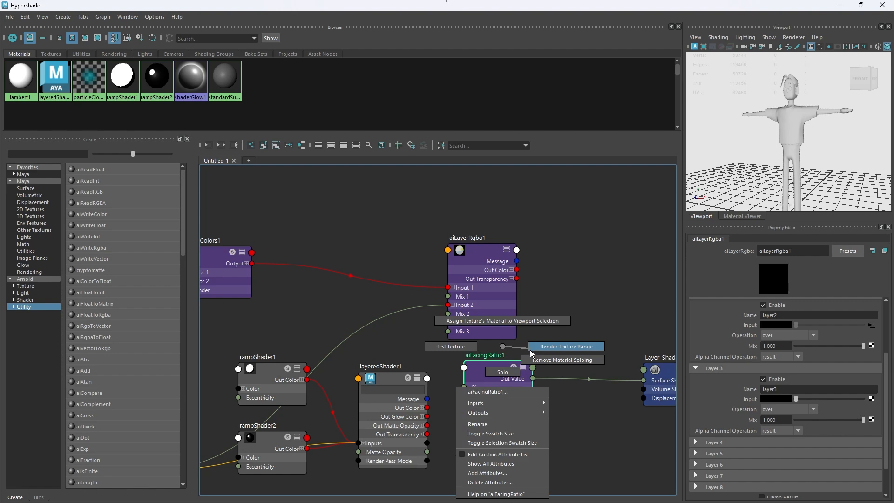
left_click(501, 346)
Step: Align aiFacingRatio1 directly below aiLayerRgba1, look at the Material Viewer preview and return to the character viewport
left_click_drag(497, 378, 482, 373)
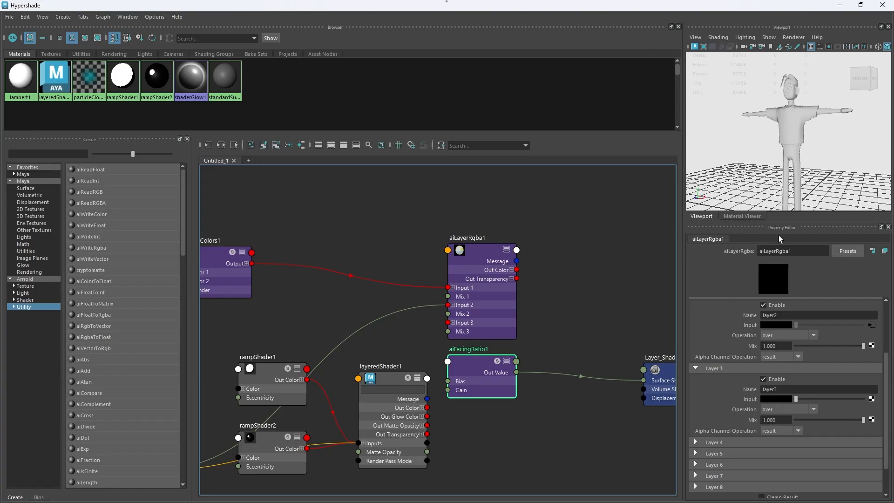
left_click(725, 215)
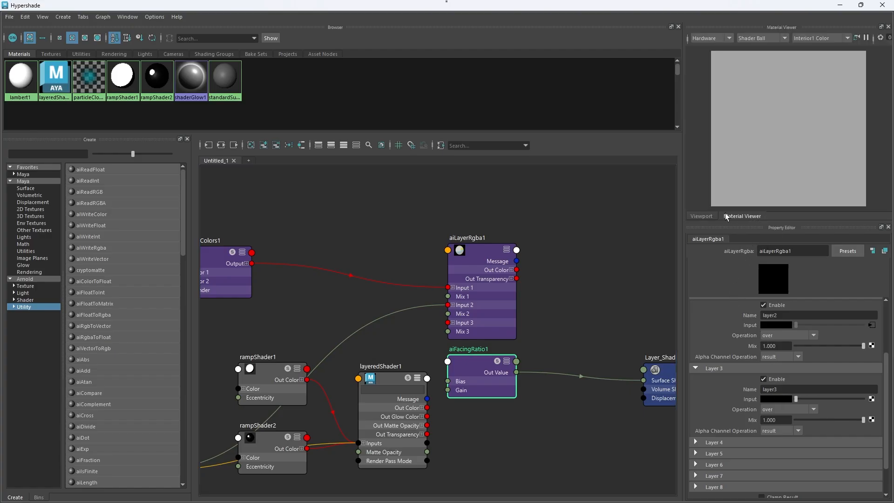
left_click(708, 217)
scroll(733, 326, "up", 5)
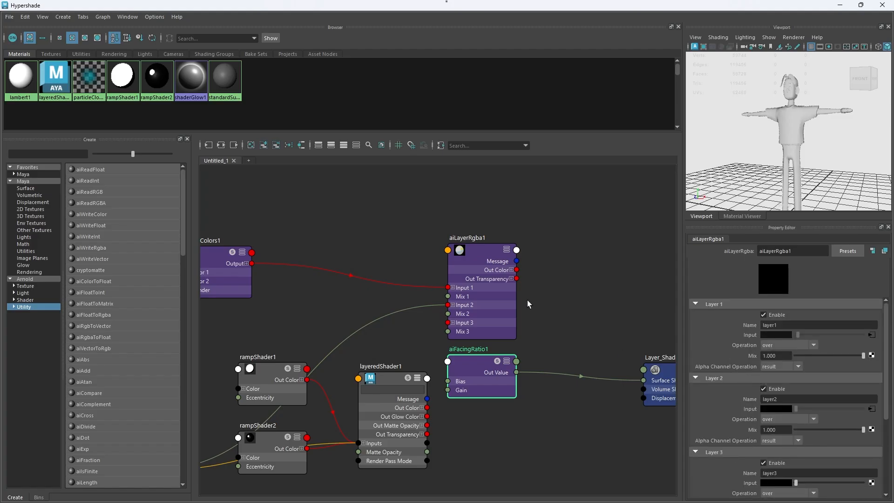
Step: Select aiLayerRgba1, layeredShader1 and aiFacingRatio1 in turn, and try redocking the Property Editor below the character viewport
left_click(491, 250)
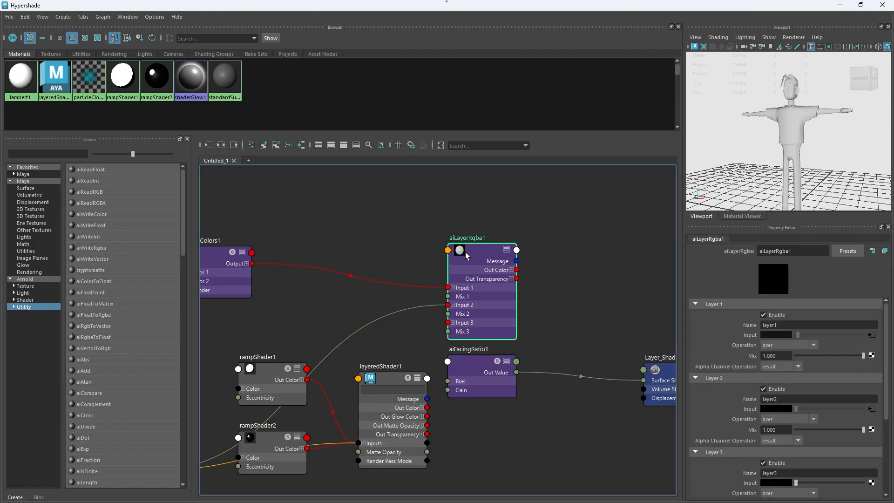
left_click(395, 414)
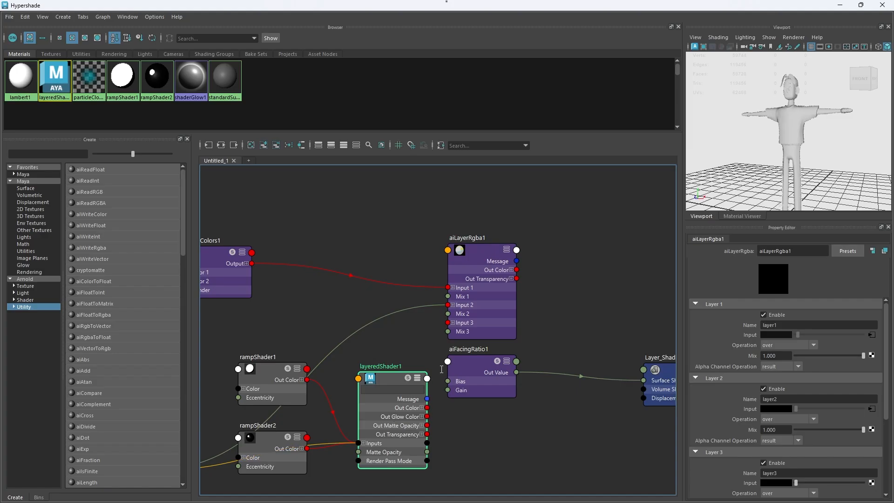
left_click(476, 368)
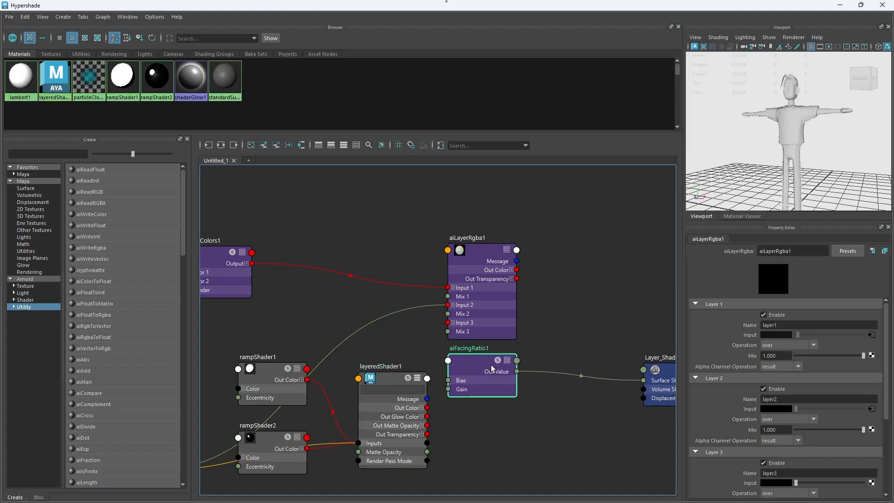
left_click_drag(490, 365, 493, 365)
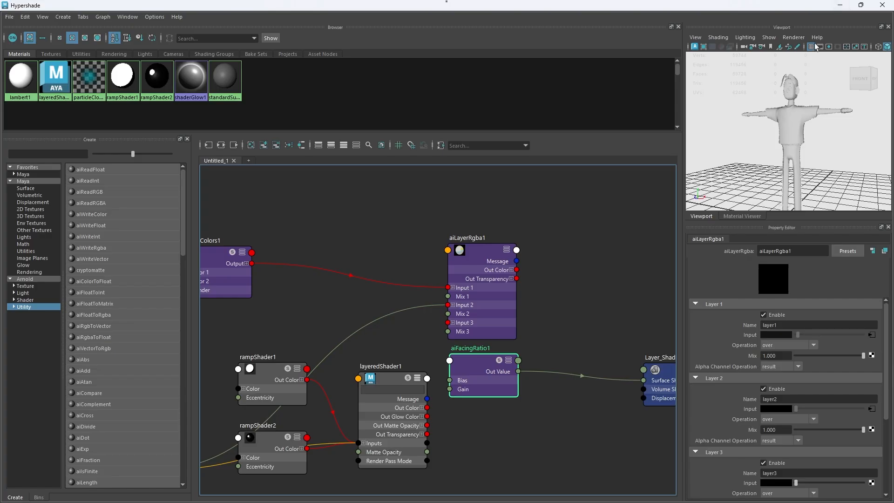
left_click_drag(783, 228, 798, 303)
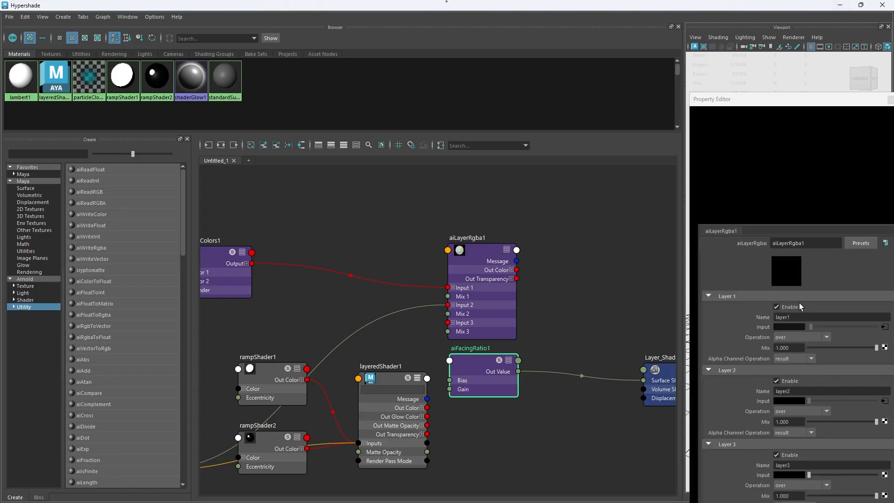
left_click_drag(778, 26, 791, 261)
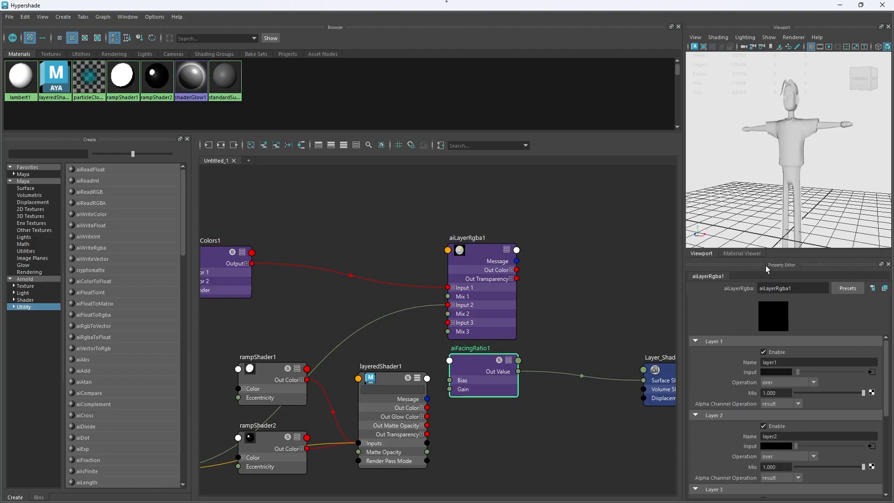
Step: Move aiFacingRatio1 below and slightly to the right of aiLayerRgba1 and solo it
right_click_drag(481, 346, 480, 361)
left_click_drag(480, 359, 529, 360)
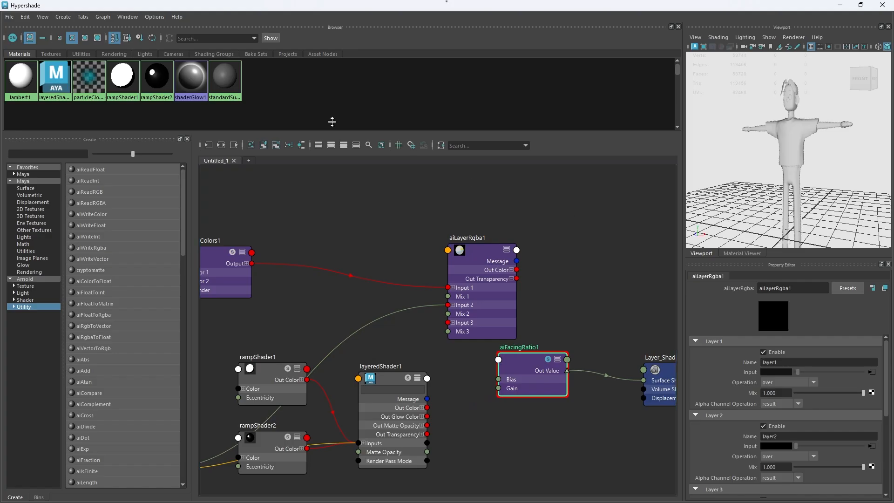
Step: Close the docked Property Editor, open a floating one with the Material Viewer, and place it beside the node graph
left_click(127, 17)
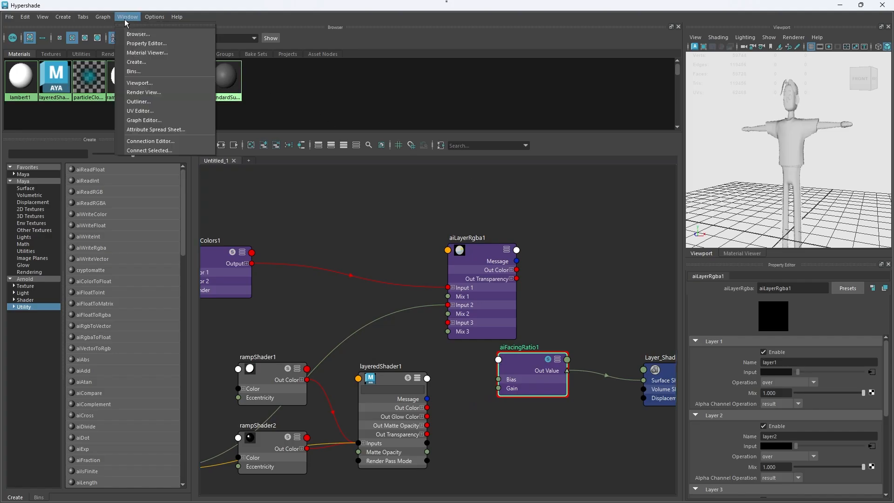
left_click(159, 43)
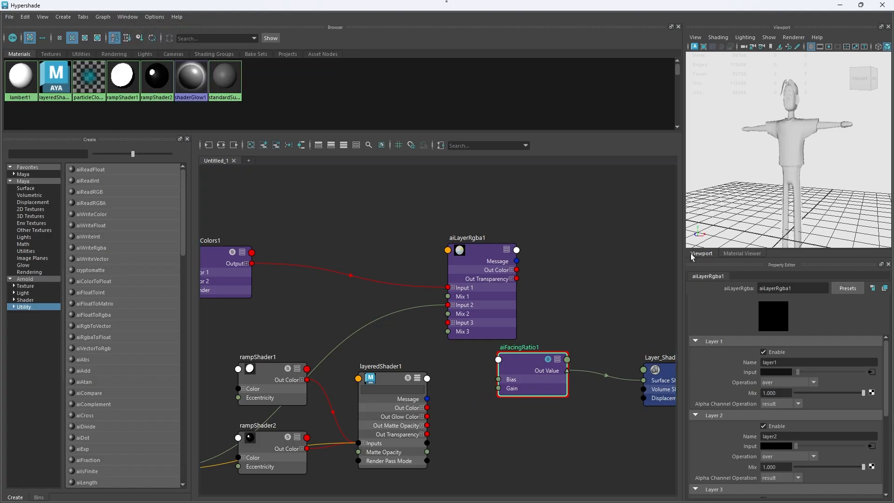
left_click(887, 265)
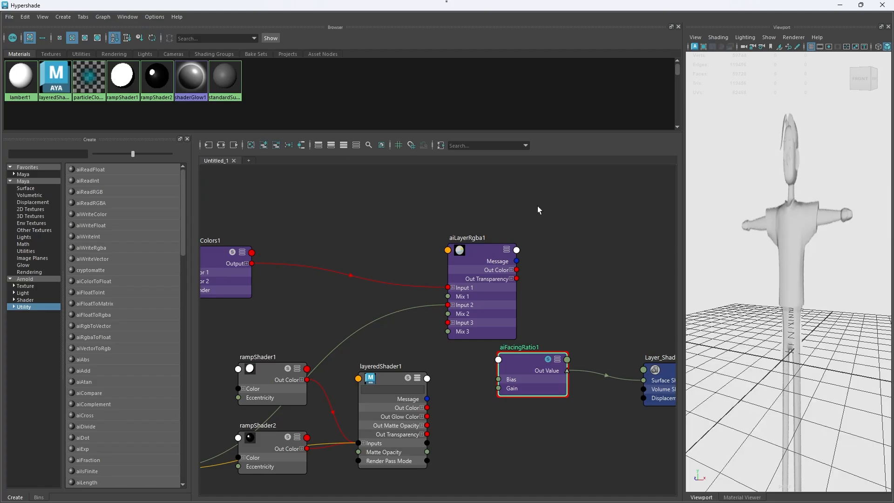
left_click(128, 17)
left_click(144, 52)
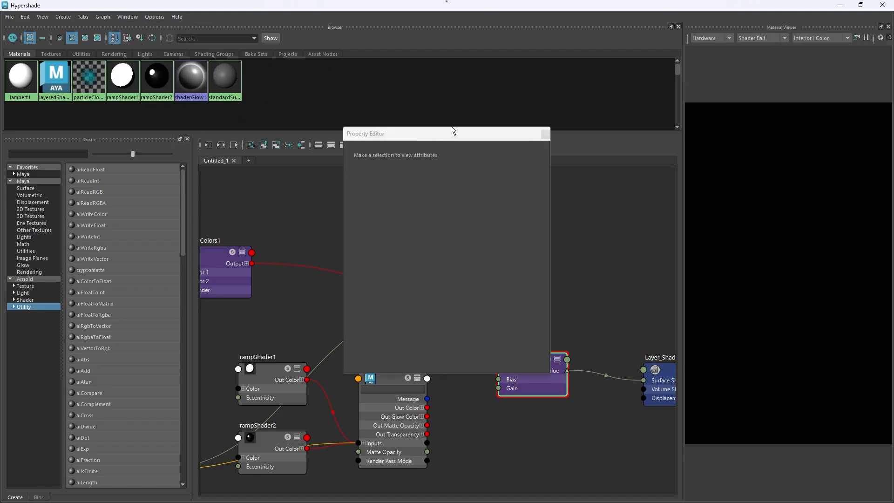
left_click_drag(425, 141, 771, 260)
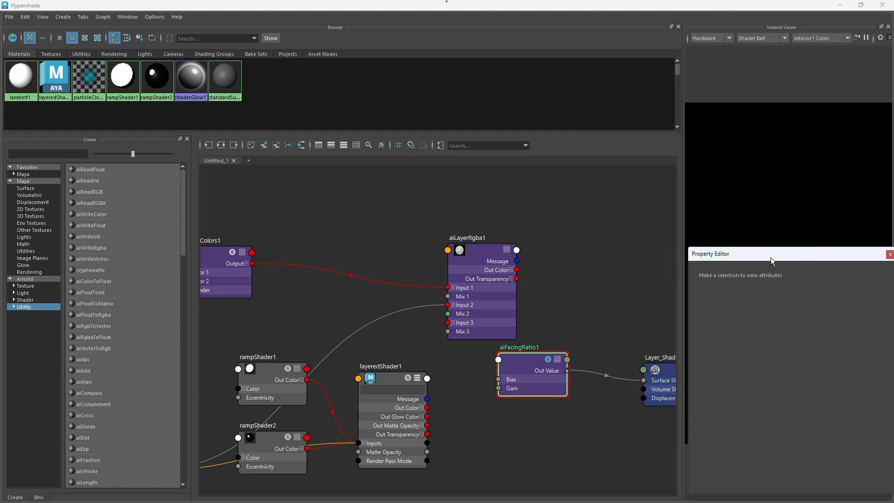
Step: Turn off solo on aiFacingRatio1 and test the floating Property Editor by selecting aiLayerRgba1 and aiFacingRatio1
left_click(549, 359)
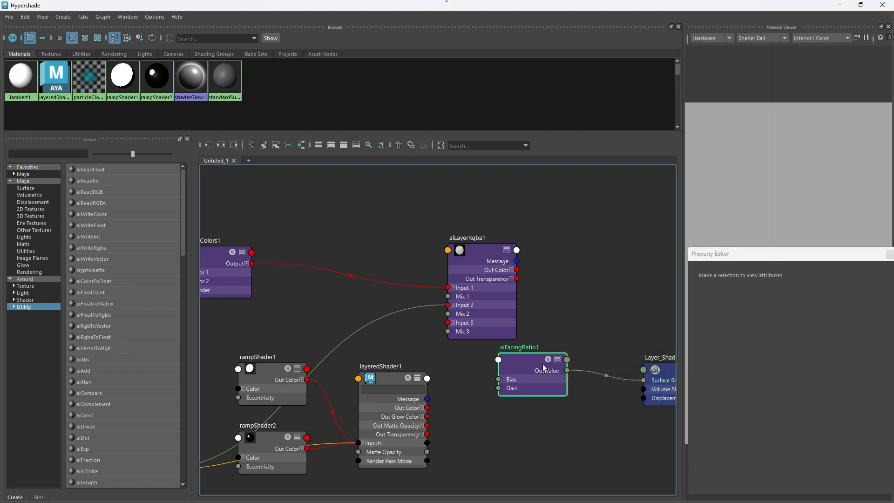
left_click_drag(543, 364, 544, 364)
left_click_drag(806, 253, 725, 232)
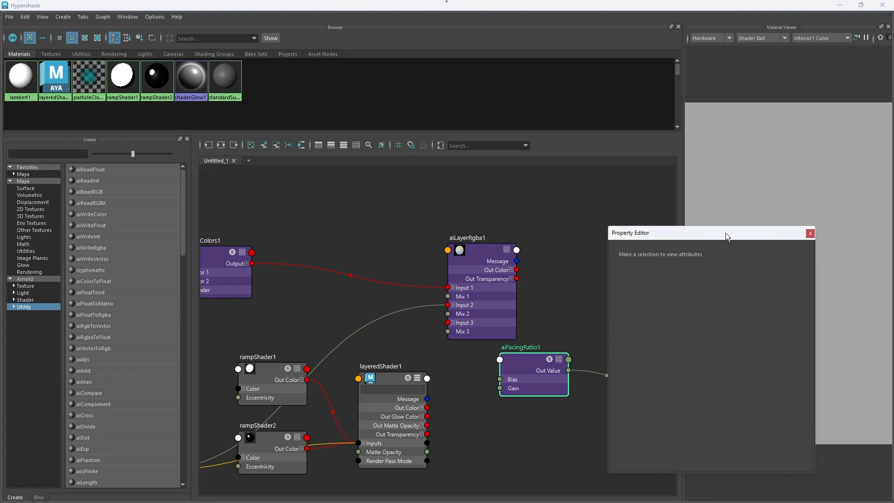
left_click(492, 269)
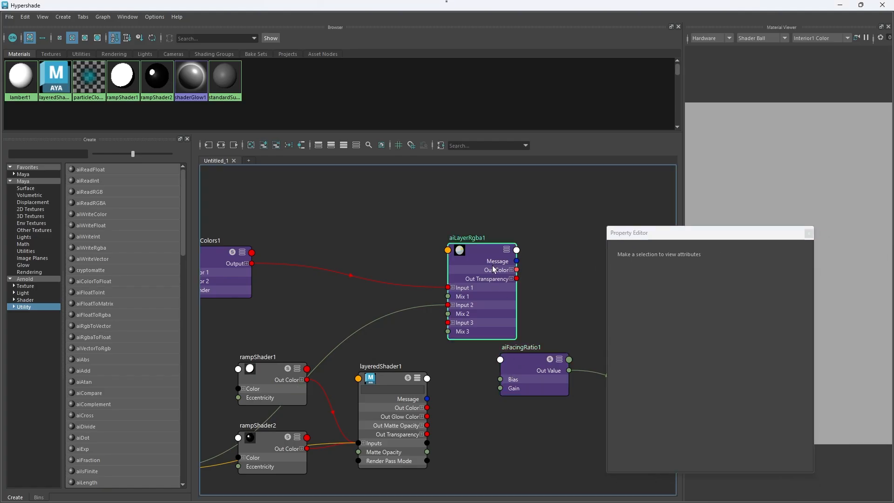
left_click(522, 367)
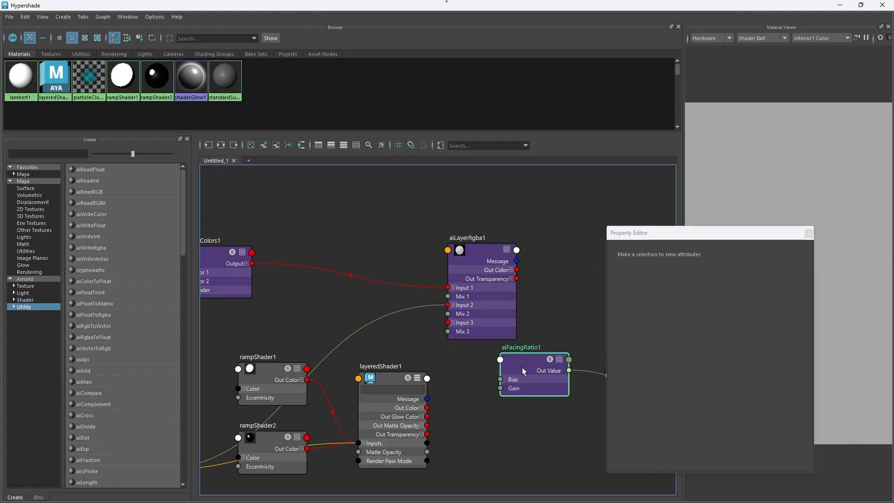
Step: Close the Property Editor and Material Viewer, try reopening the Hypershade Viewport, and maximize the Hypershade window
left_click(807, 234)
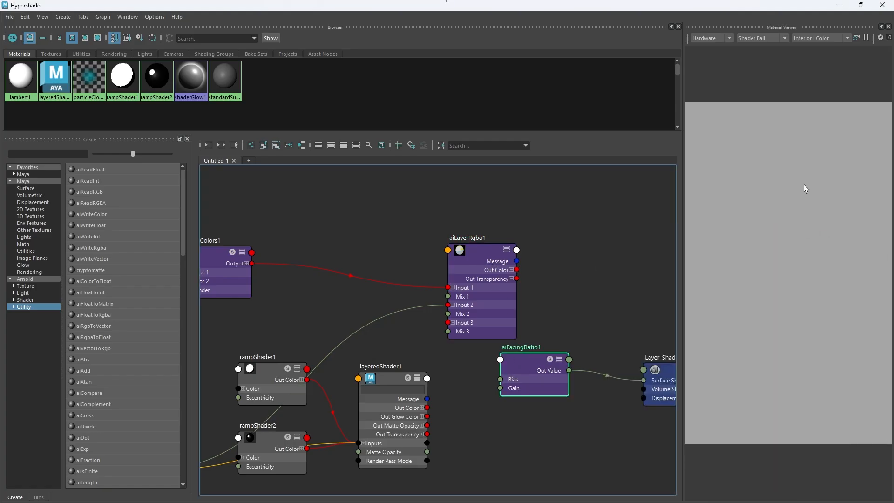
left_click(888, 28)
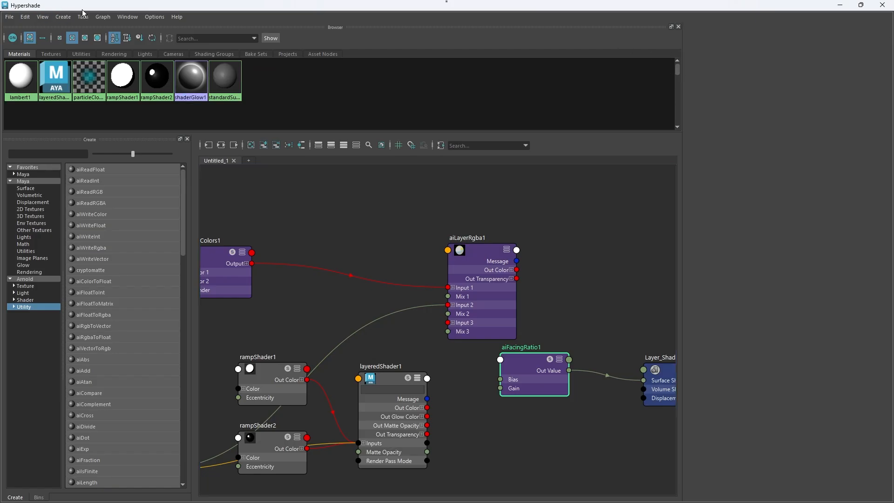
left_click(127, 17)
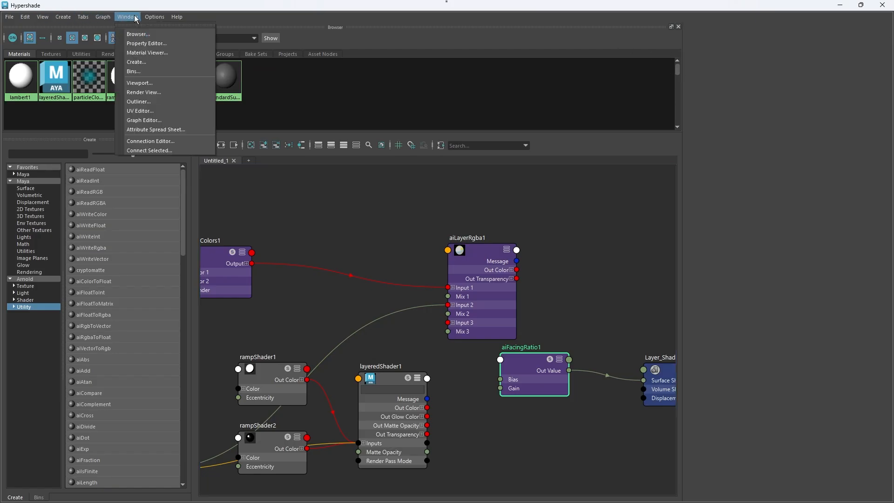
left_click(161, 82)
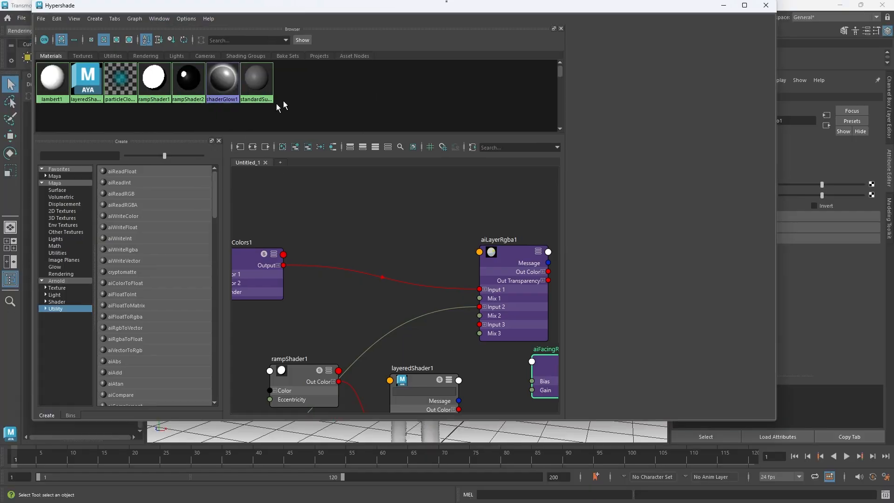
left_click_drag(277, 104, 413, 1)
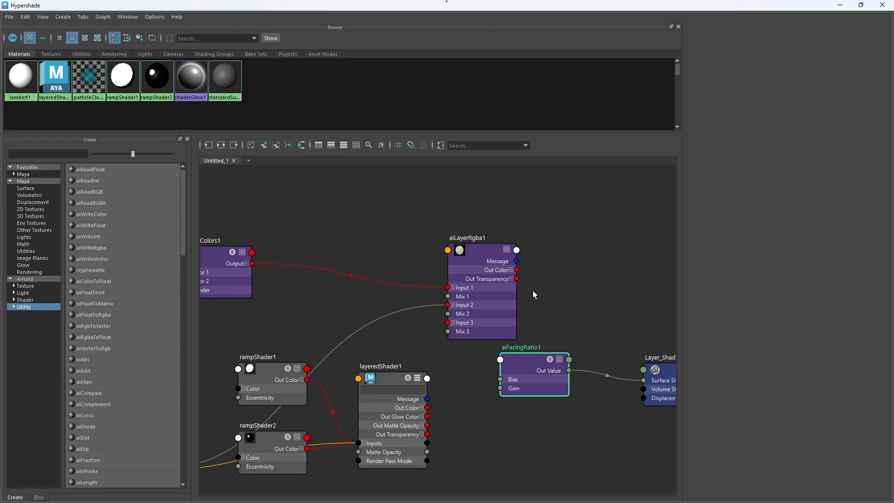
Step: Try reopening and repositioning the Property Editor, close it again, and undo the last two actions
left_click(127, 16)
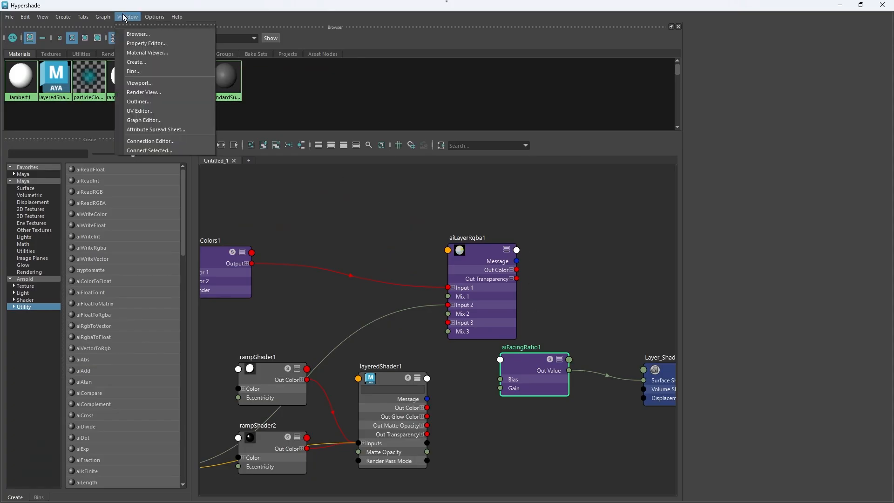
left_click(148, 47)
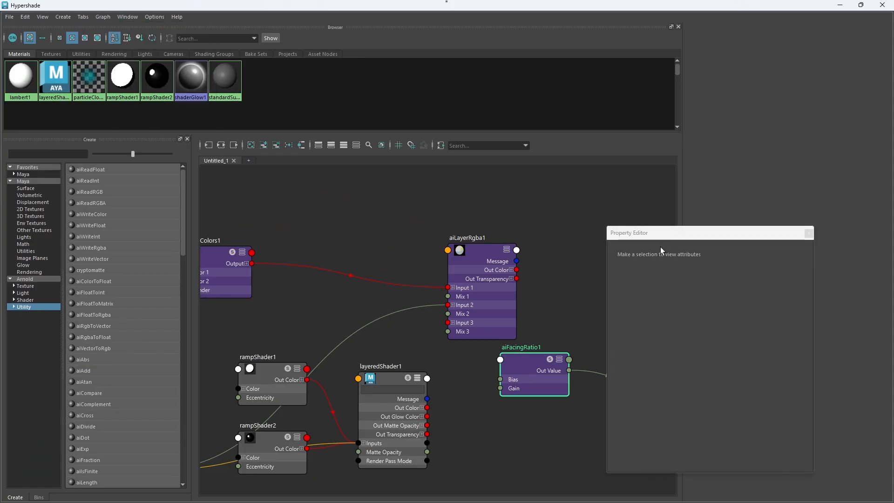
left_click_drag(778, 351, 709, 188)
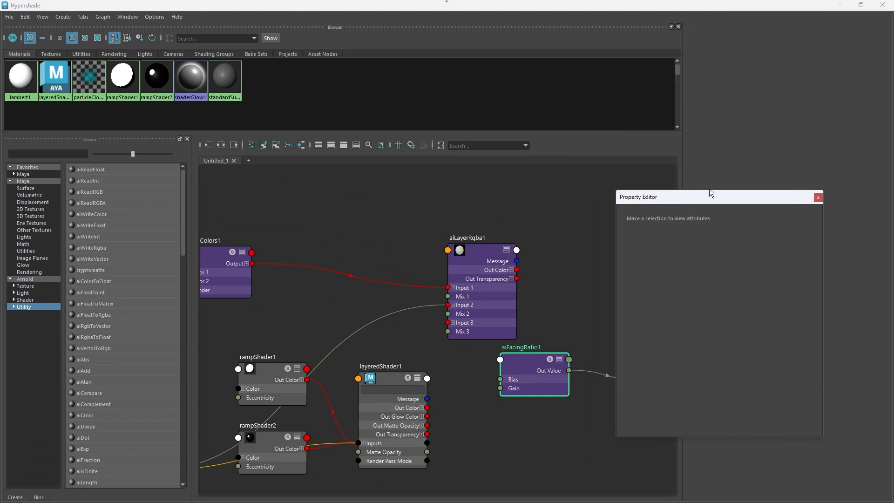
left_click(817, 198)
key("ctrl+z")
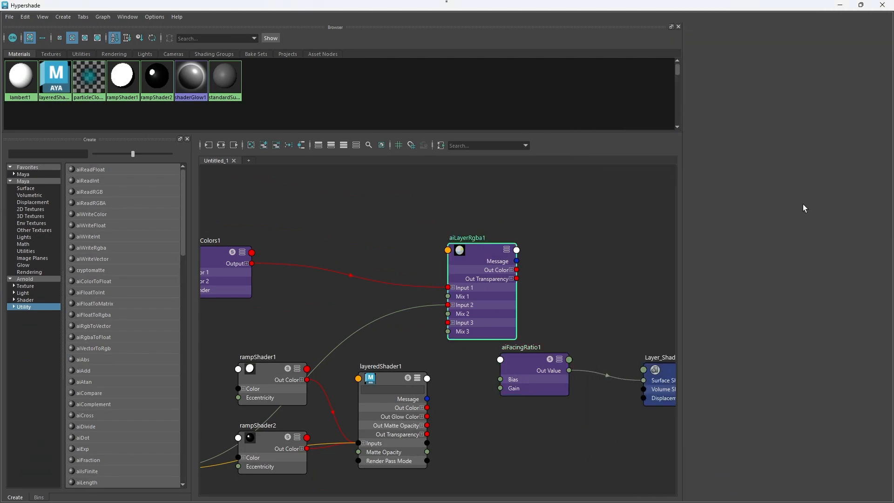
key("ctrl+z")
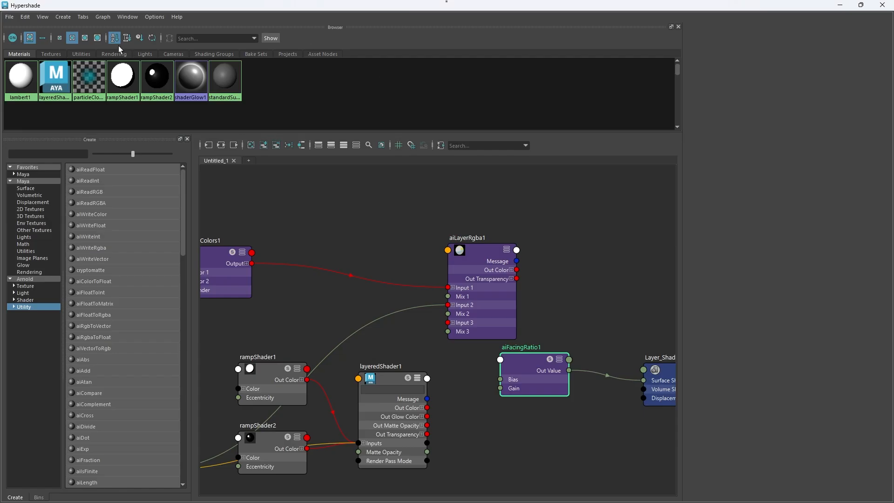
Step: Close Hypershade and reopen it from the main Maya window to restore its panel layout
left_click(6, 19)
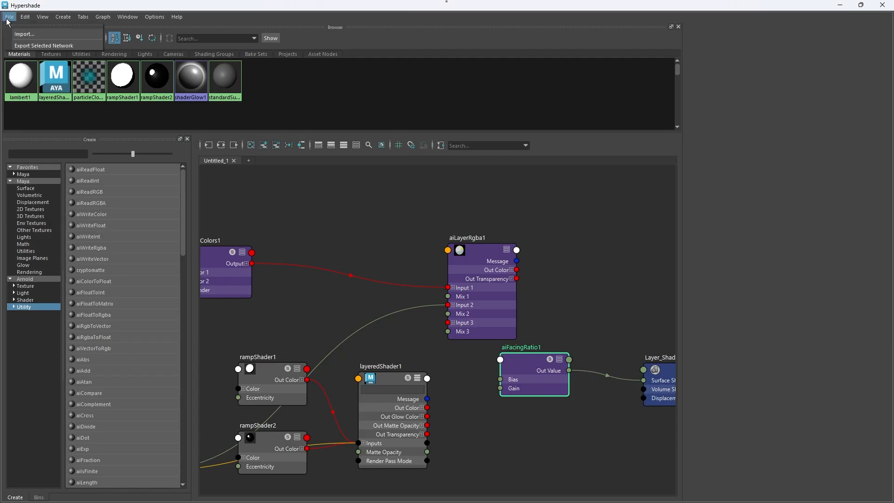
left_click(883, 4)
left_click(883, 5)
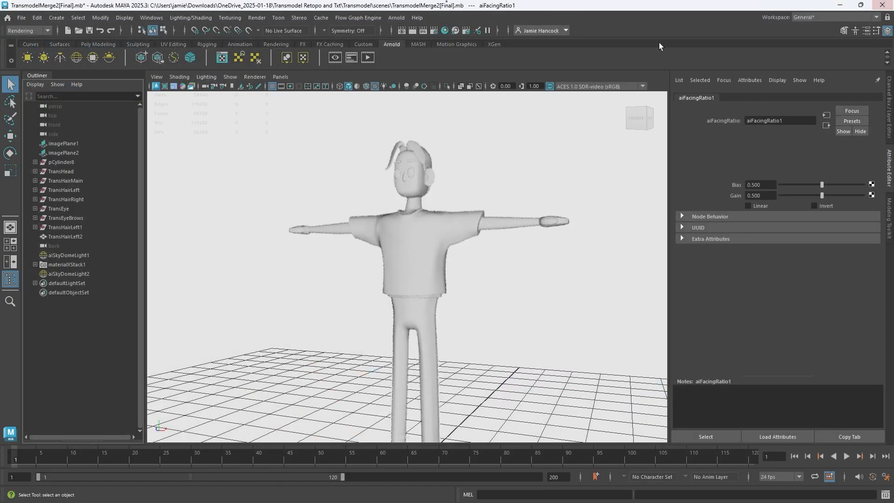
left_click(444, 31)
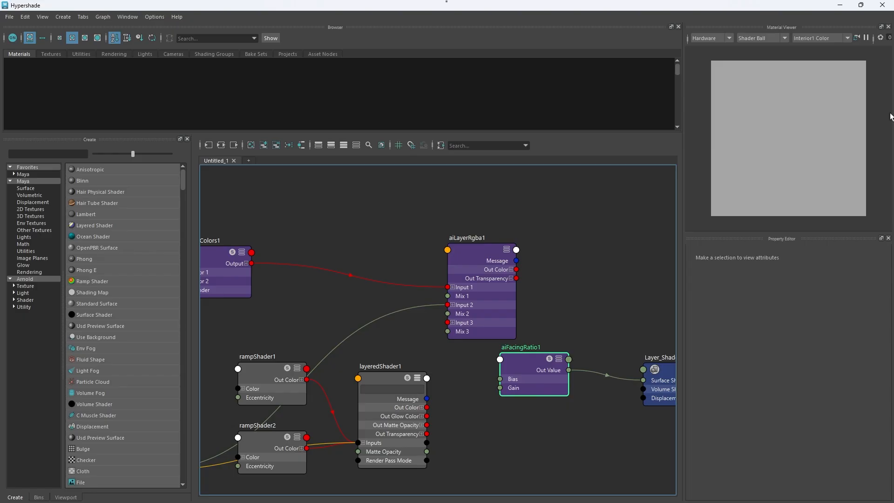
Step: Toggle the Material Viewer's update pause, dock a Viewport with it above the Property Editor, and show the Create node list
left_click(865, 38)
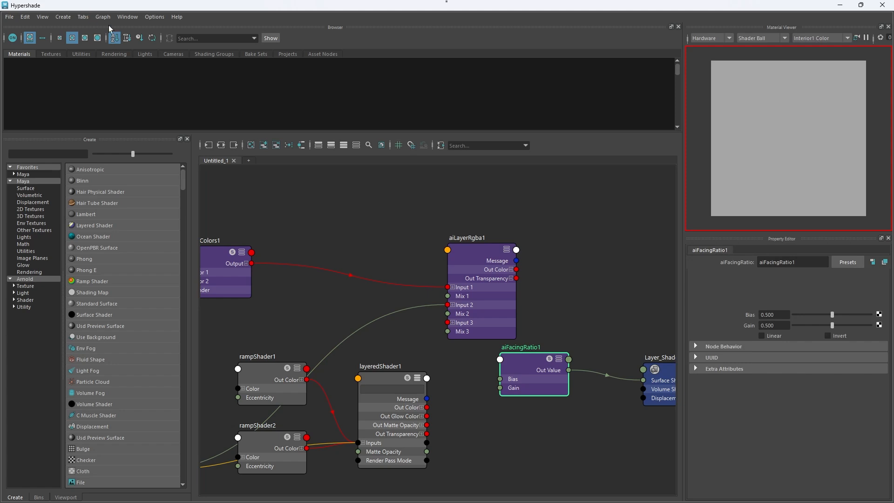
left_click(123, 18)
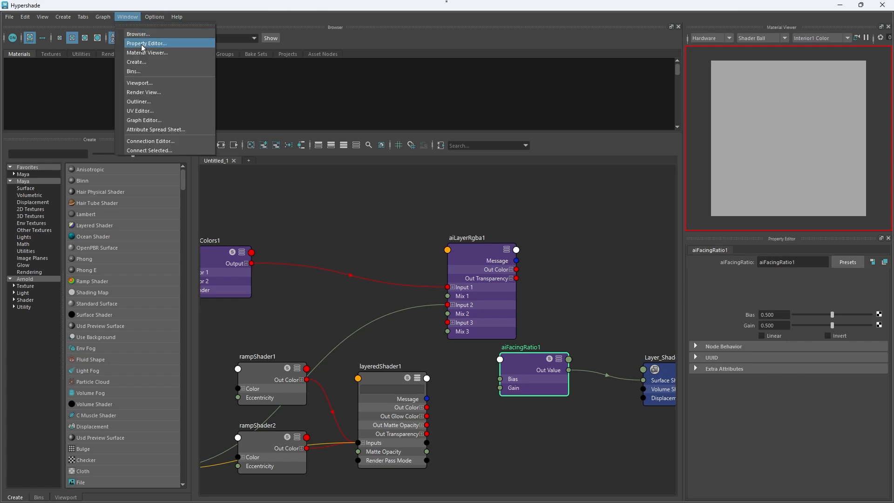
left_click(144, 84)
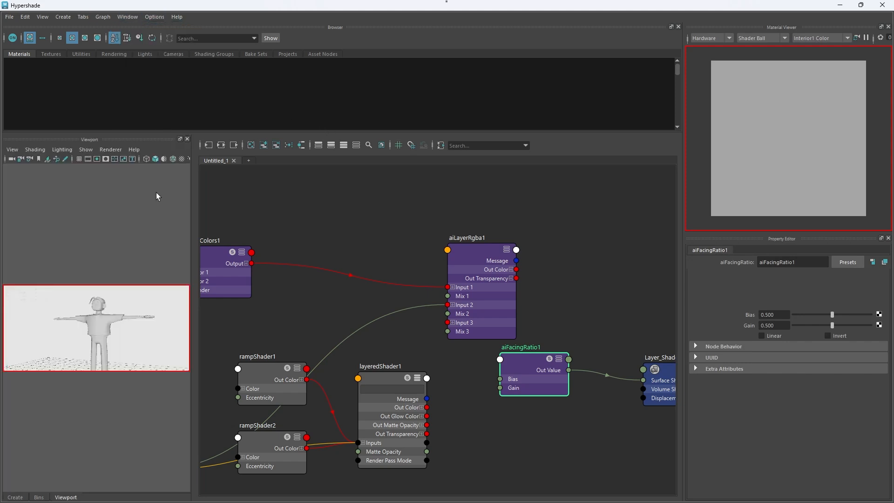
left_click_drag(89, 140, 805, 116)
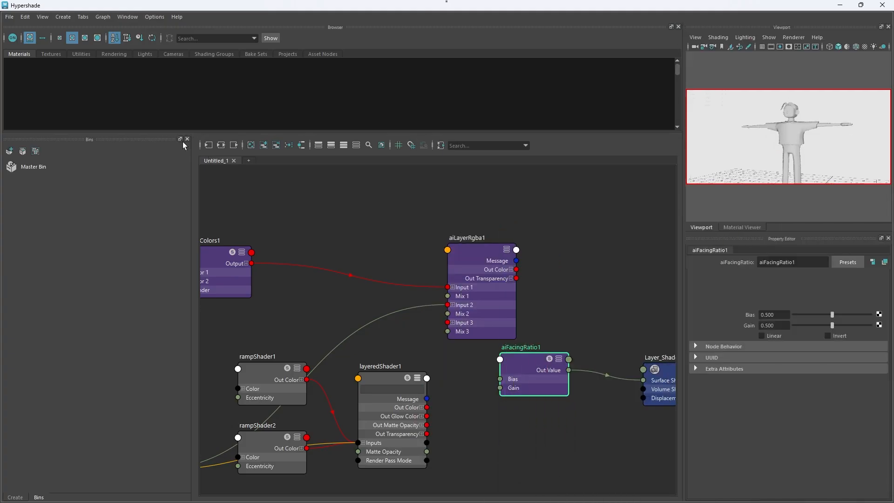
left_click(20, 497)
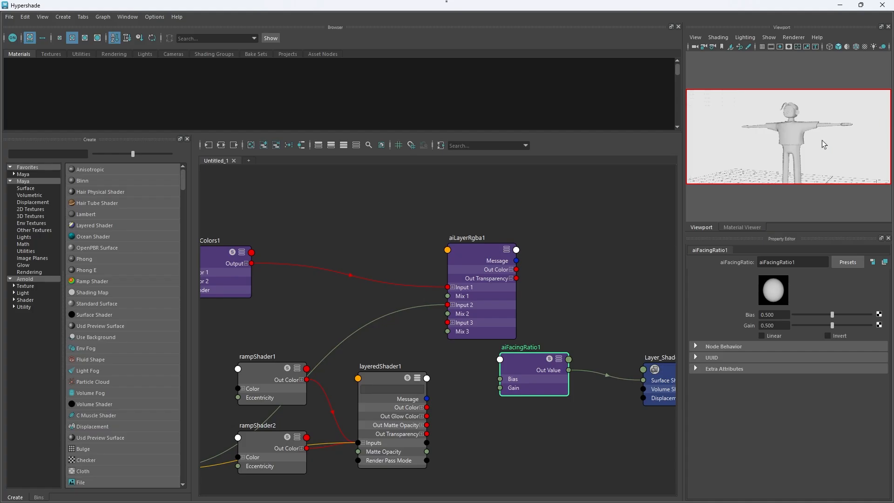
Step: Check the renderer choices and display options of the Hypershade Viewport showing the character
left_click(794, 39)
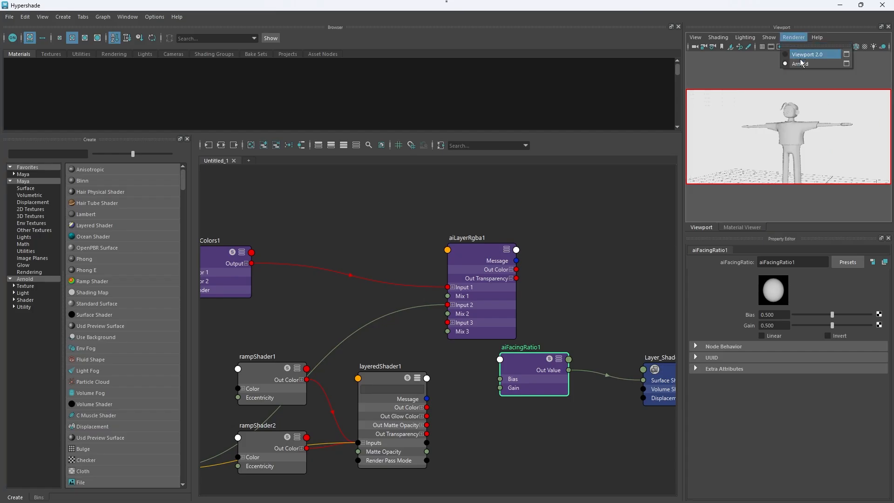
left_click(845, 37)
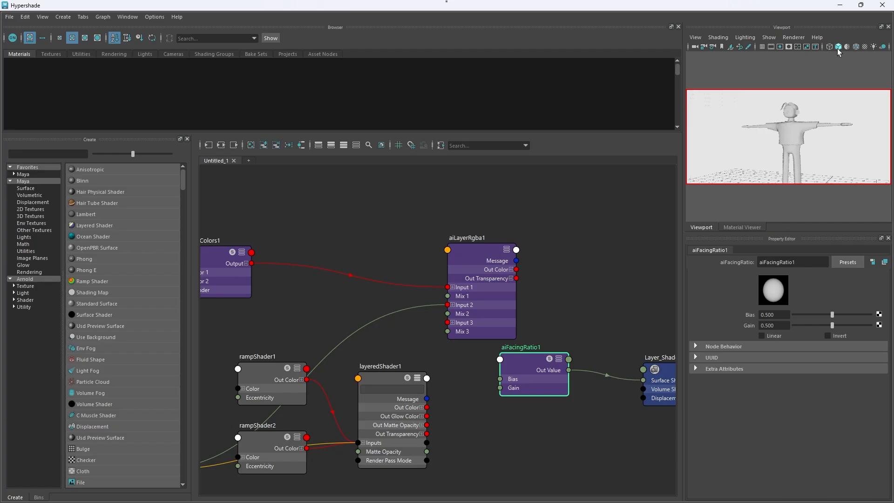
left_click(865, 47)
Step: Restore the maximized Hypershade window to a smaller size and close it to return to the main Maya window
left_click(882, 5)
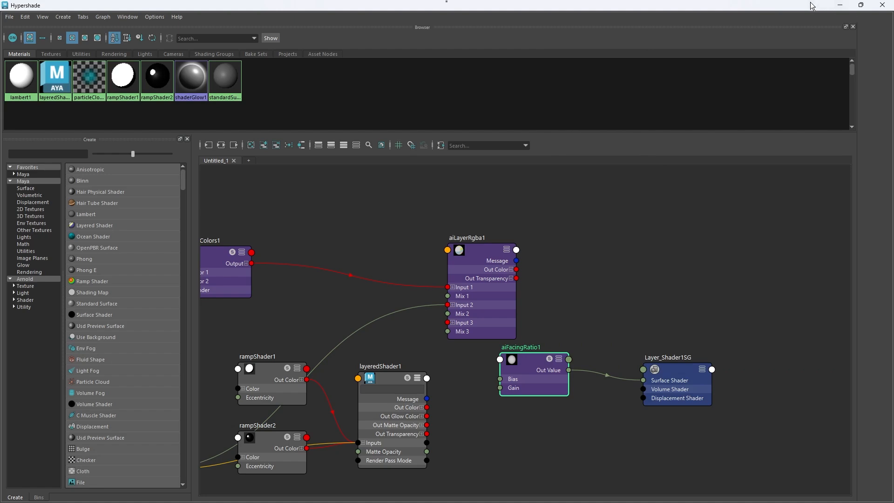
left_click_drag(811, 6, 785, 155)
left_click(858, 154)
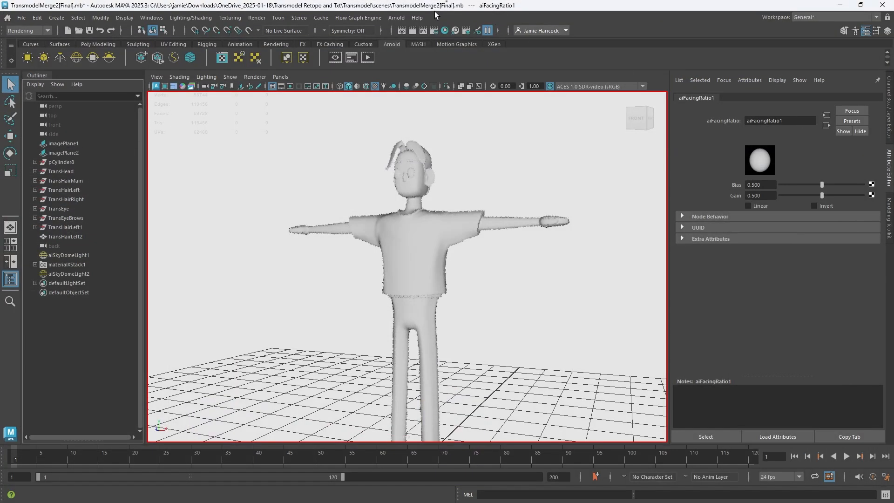
Step: Resume the paused viewport updates in the main Maya window, and reopen Hypershade maximized
left_click(488, 31)
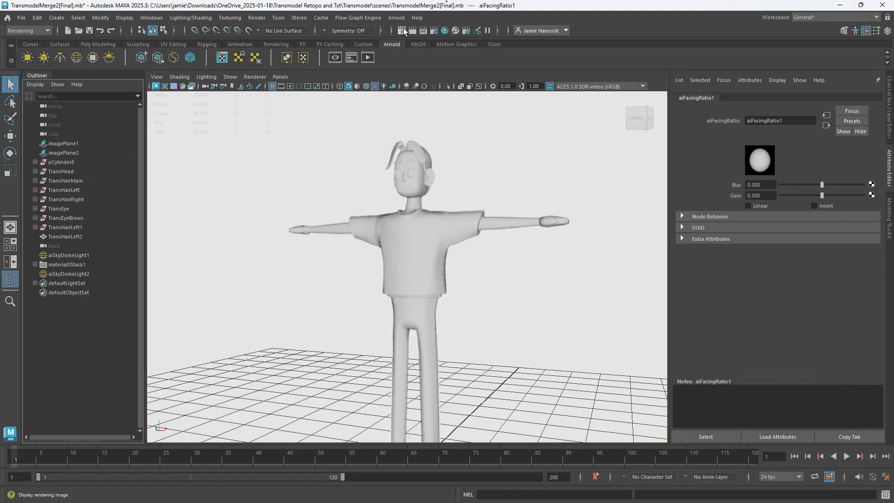
left_click(442, 31)
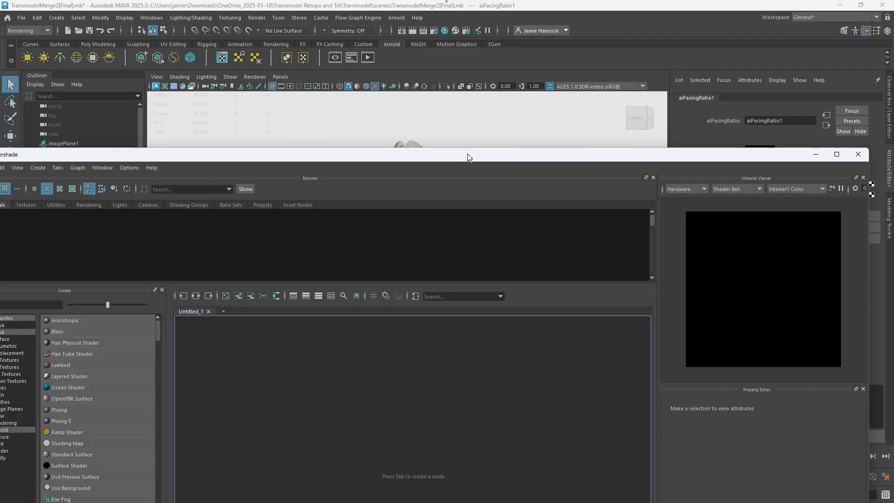
double_click(467, 154)
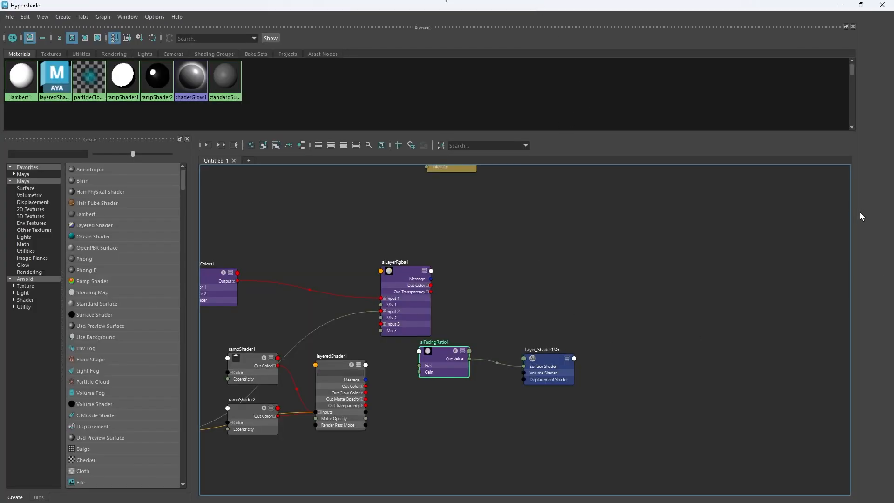
Step: Widen the empty pane beside the Hypershade node graph and look through the File and Edit commands
left_click_drag(858, 216, 698, 224)
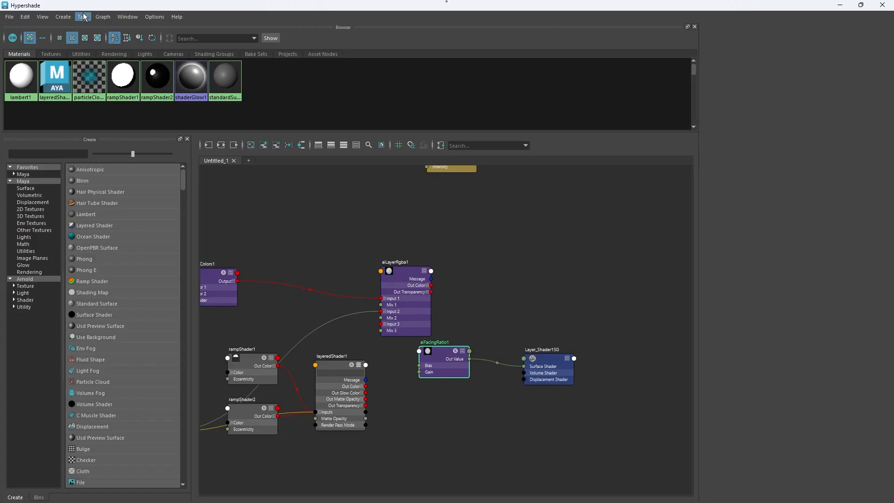
left_click(10, 17)
mouse_move(23, 19)
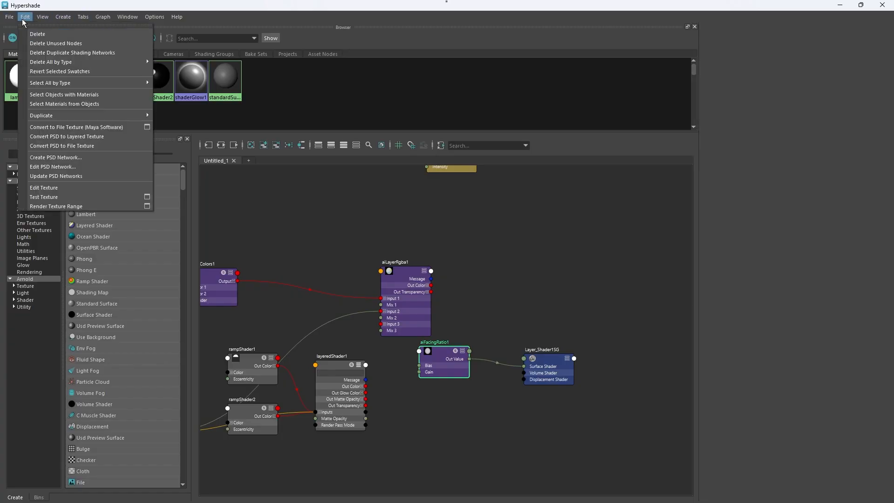